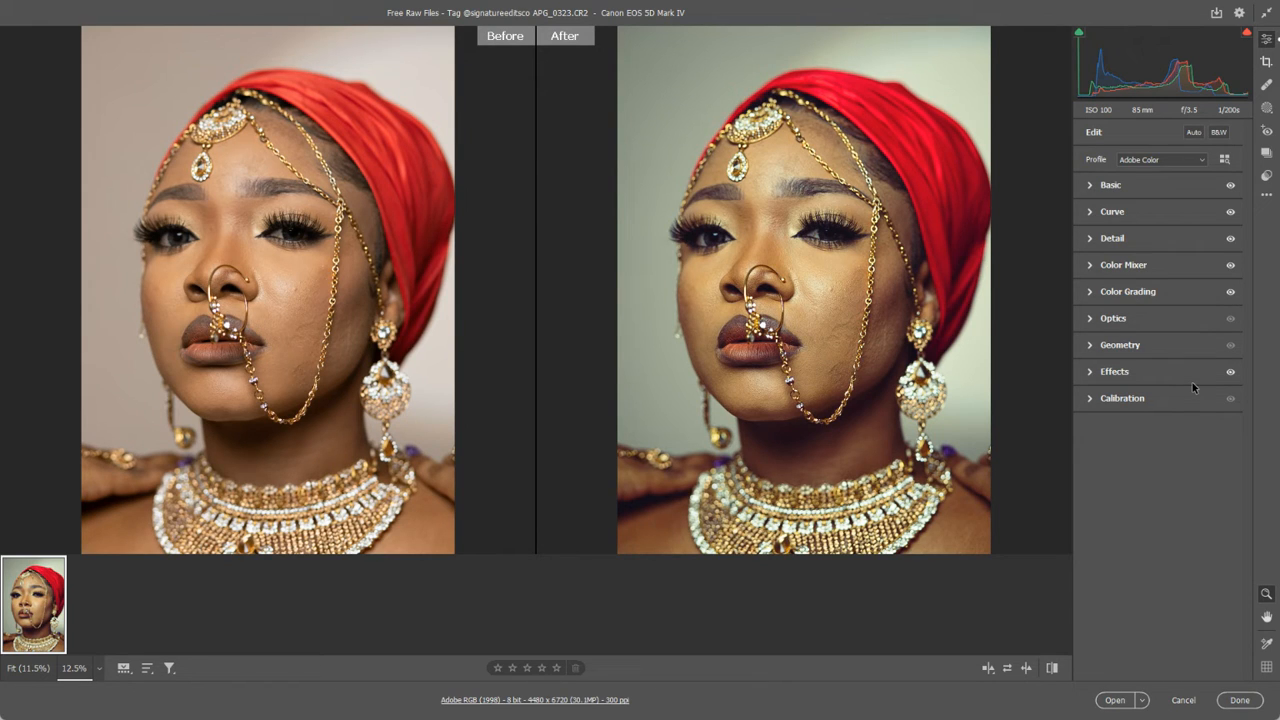
{"action": "key", "text": "k"}
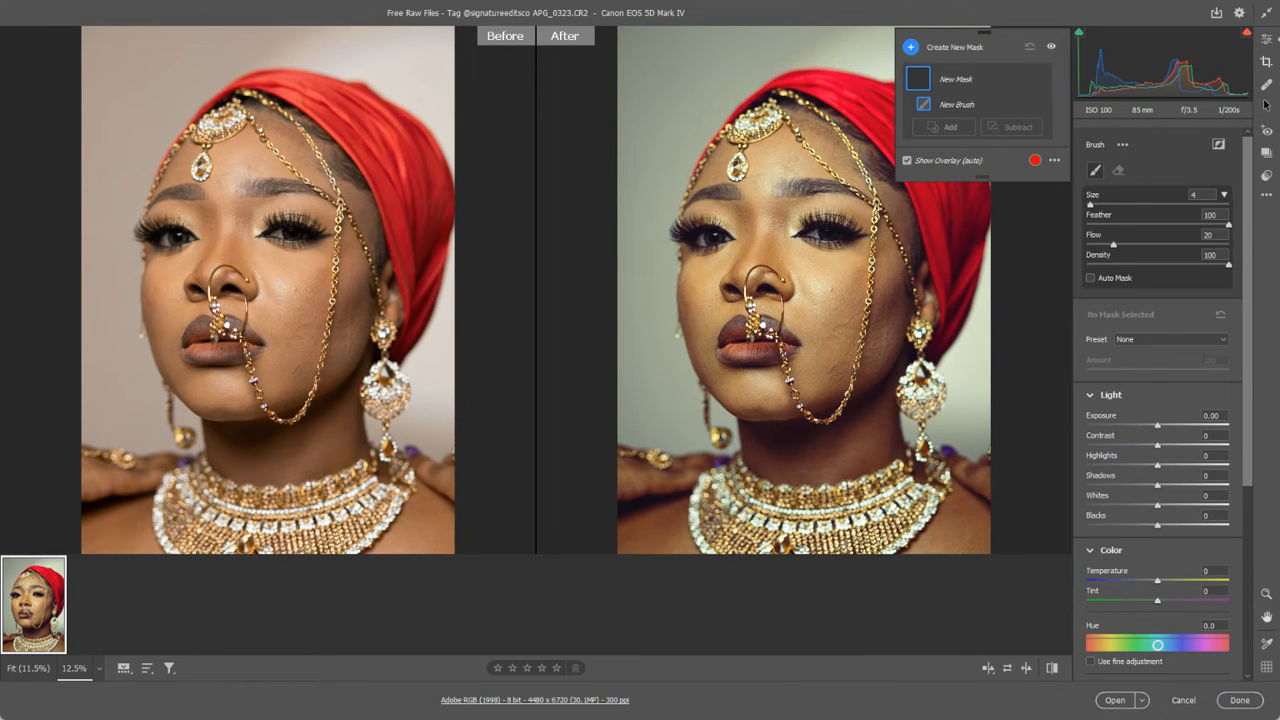
{"action": "left_click", "coordinate": [1267, 44]}
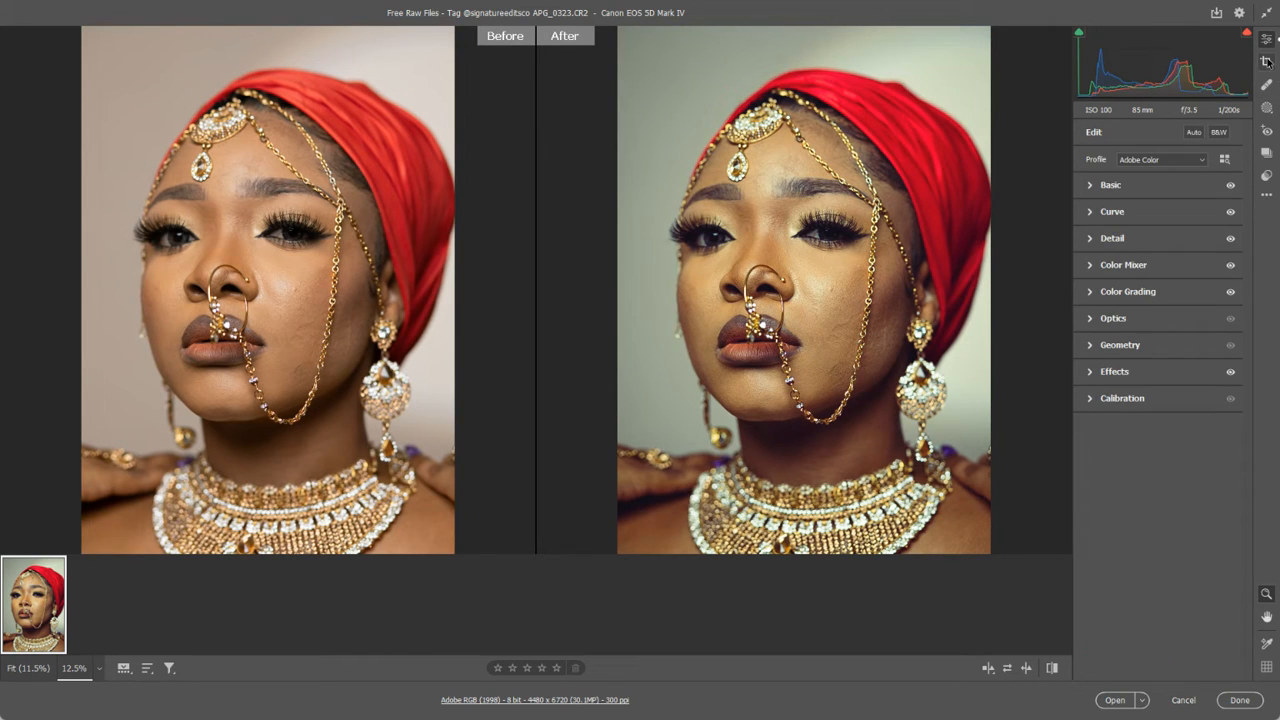
{"action": "left_click", "coordinate": [1267, 62]}
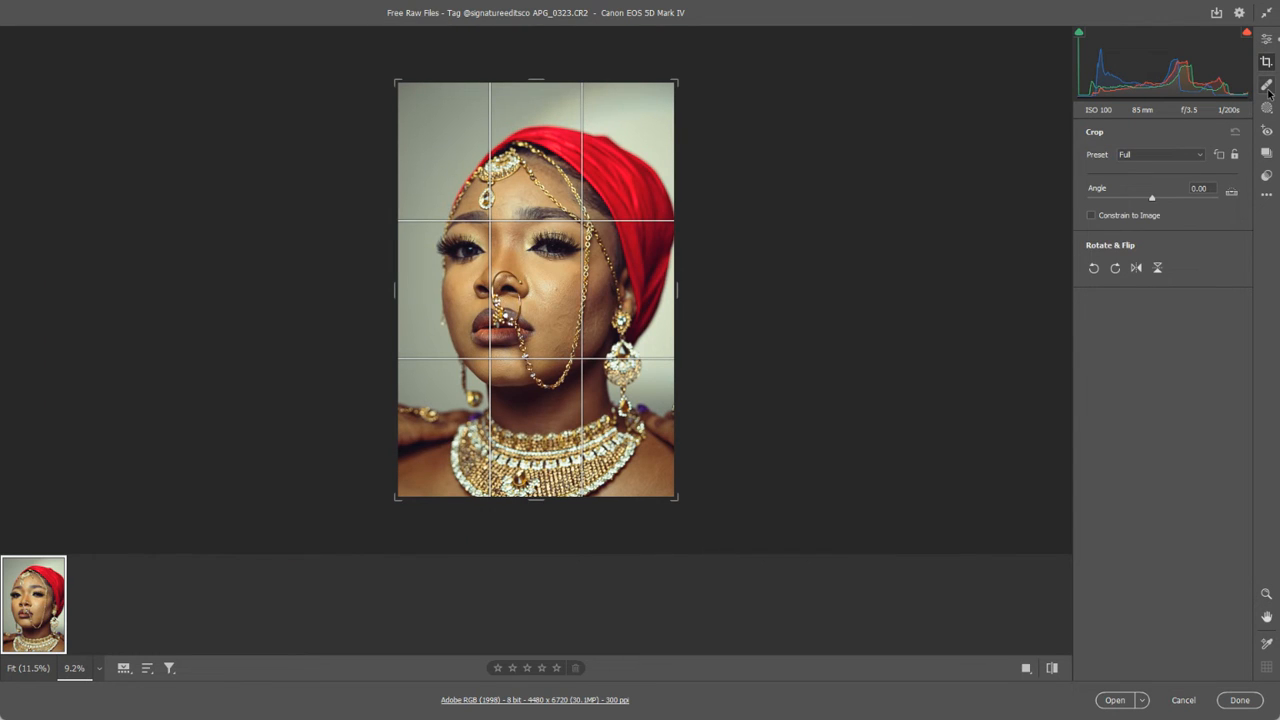
{"action": "left_click", "coordinate": [1267, 86]}
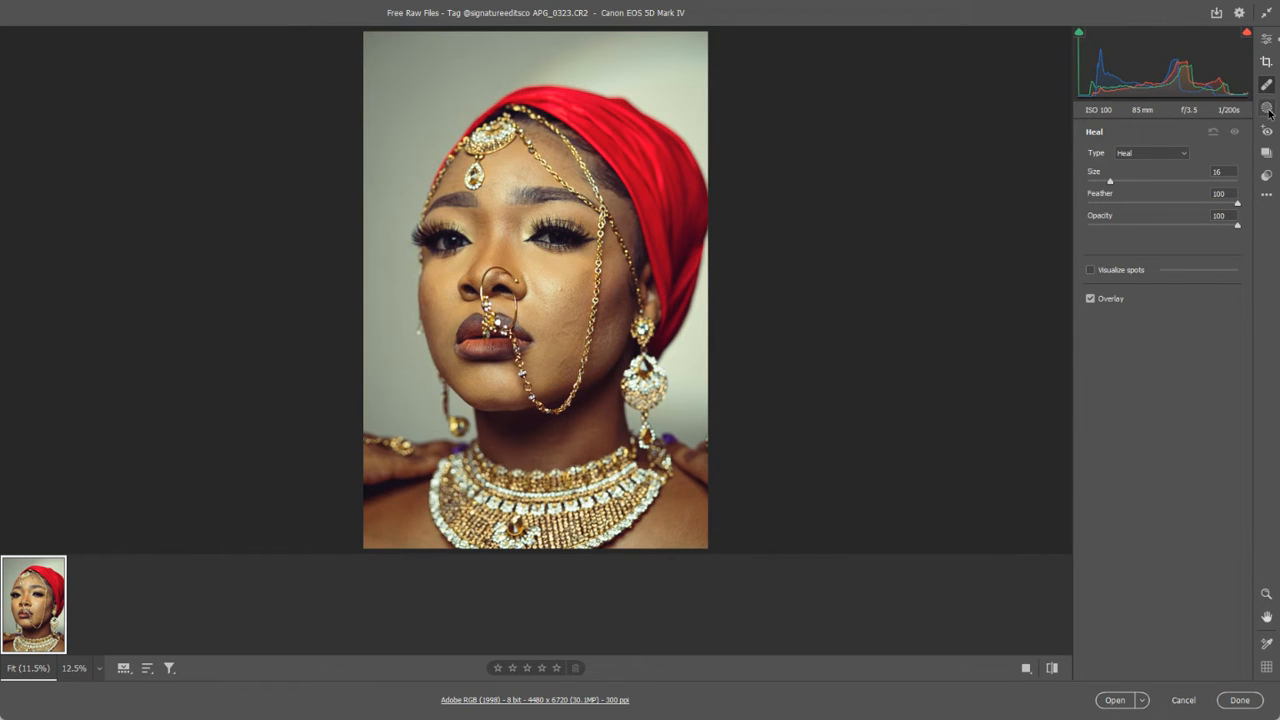
- Start a new brush mask and set its exposure to +2.75
{"action": "left_click", "coordinate": [1267, 108]}
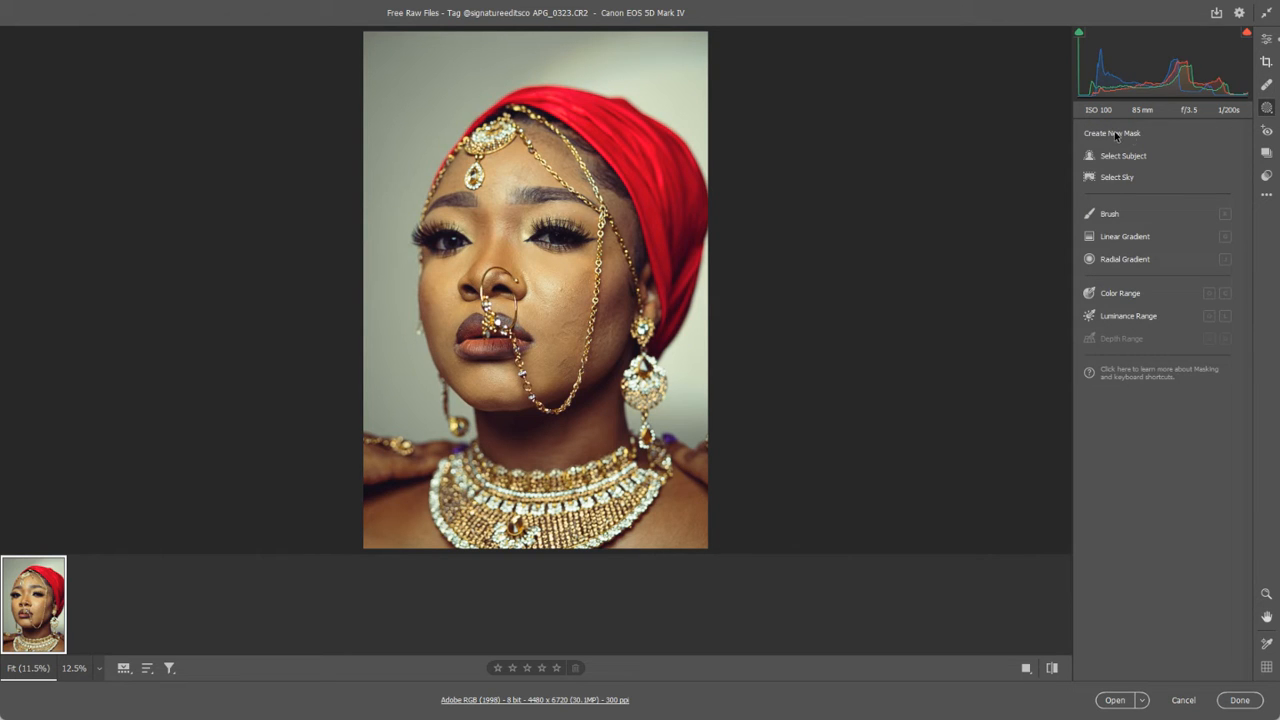
{"action": "key", "text": "k"}
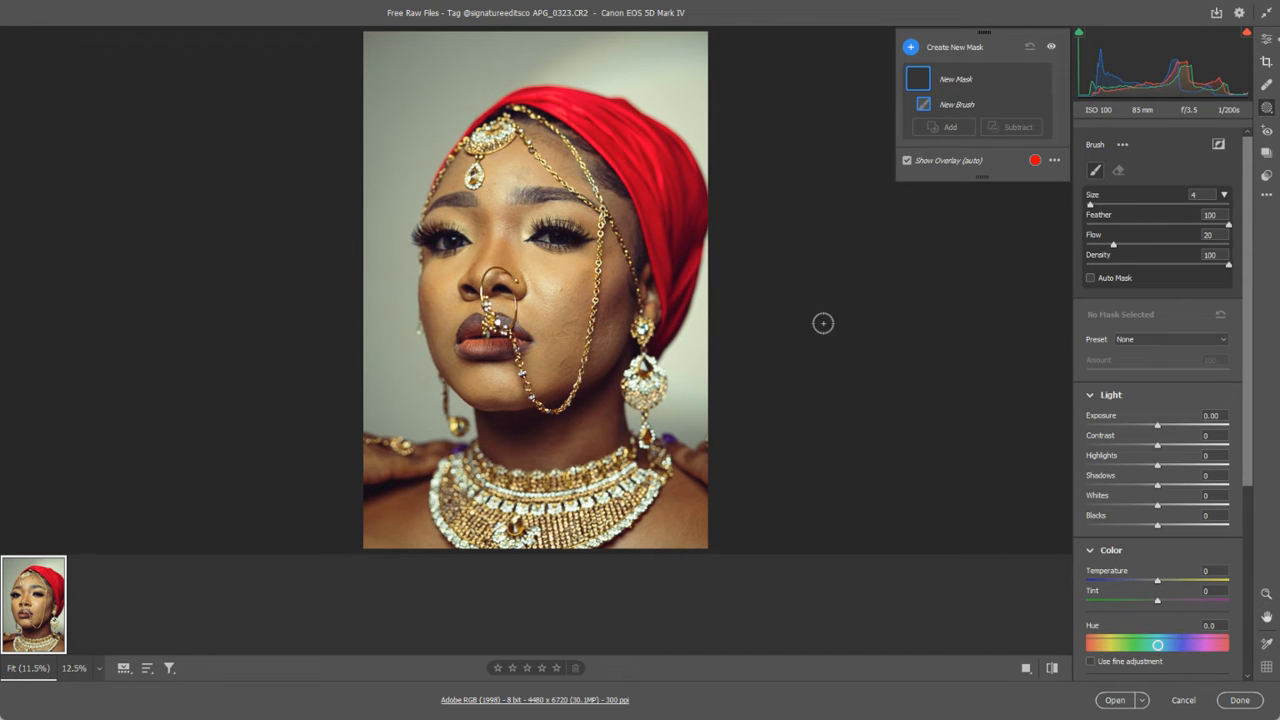
{"action": "scroll", "coordinate": [497, 320], "scroll_direction": "up", "scroll_amount": 3}
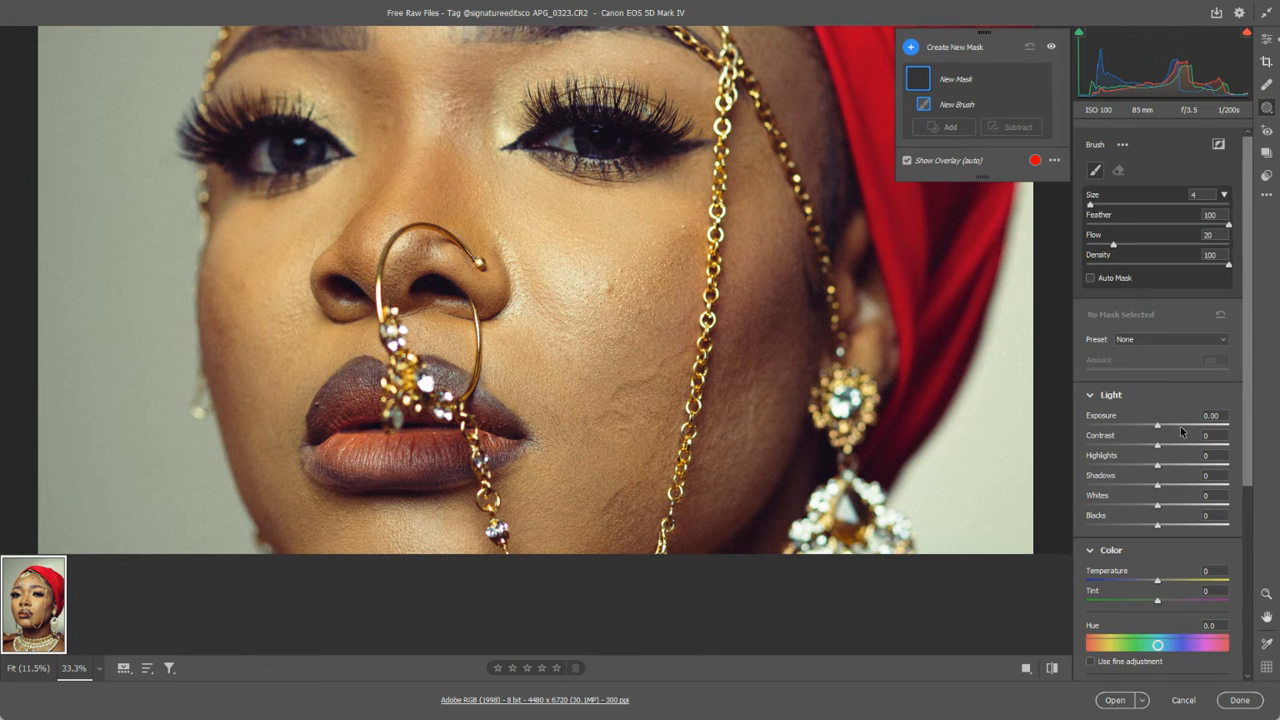
{"action": "left_click_drag", "start_coordinate": [1163, 425], "coordinate": [1206, 428]}
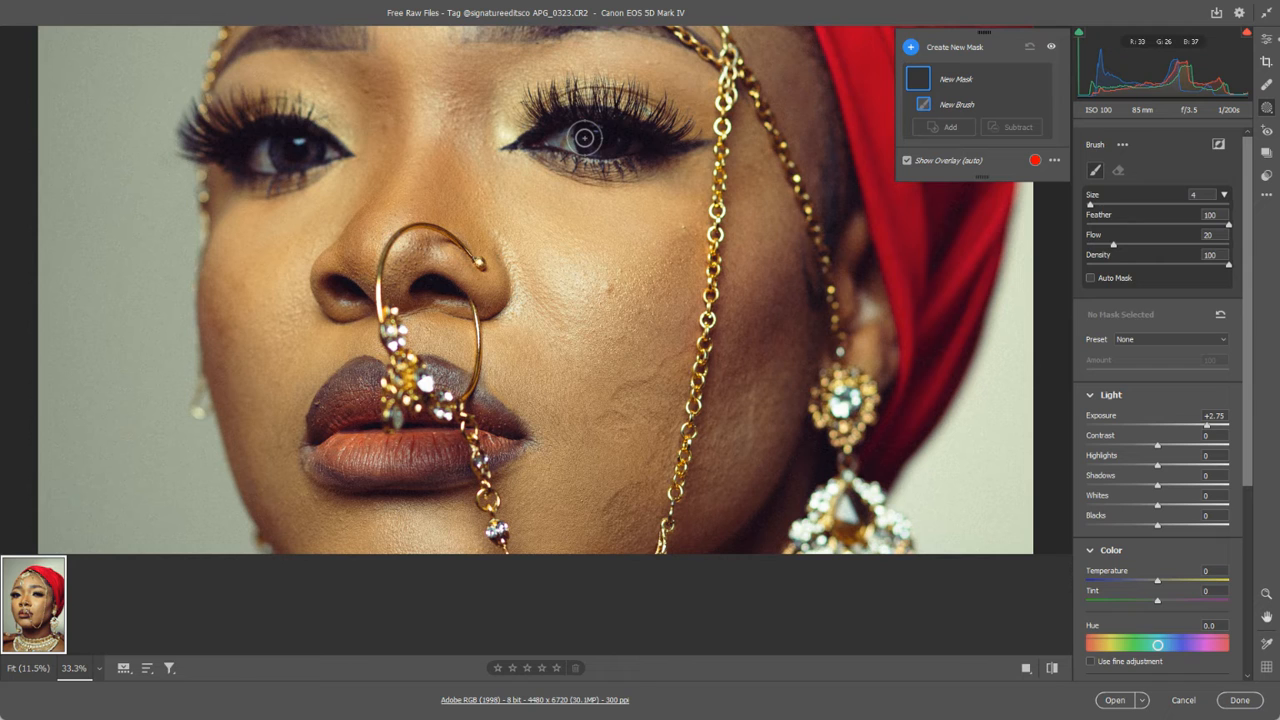
- Set the brush size to 3 and paint over the iris of the eye nearest the face chain to brighten it
{"action": "key", "text": "bracketright"}
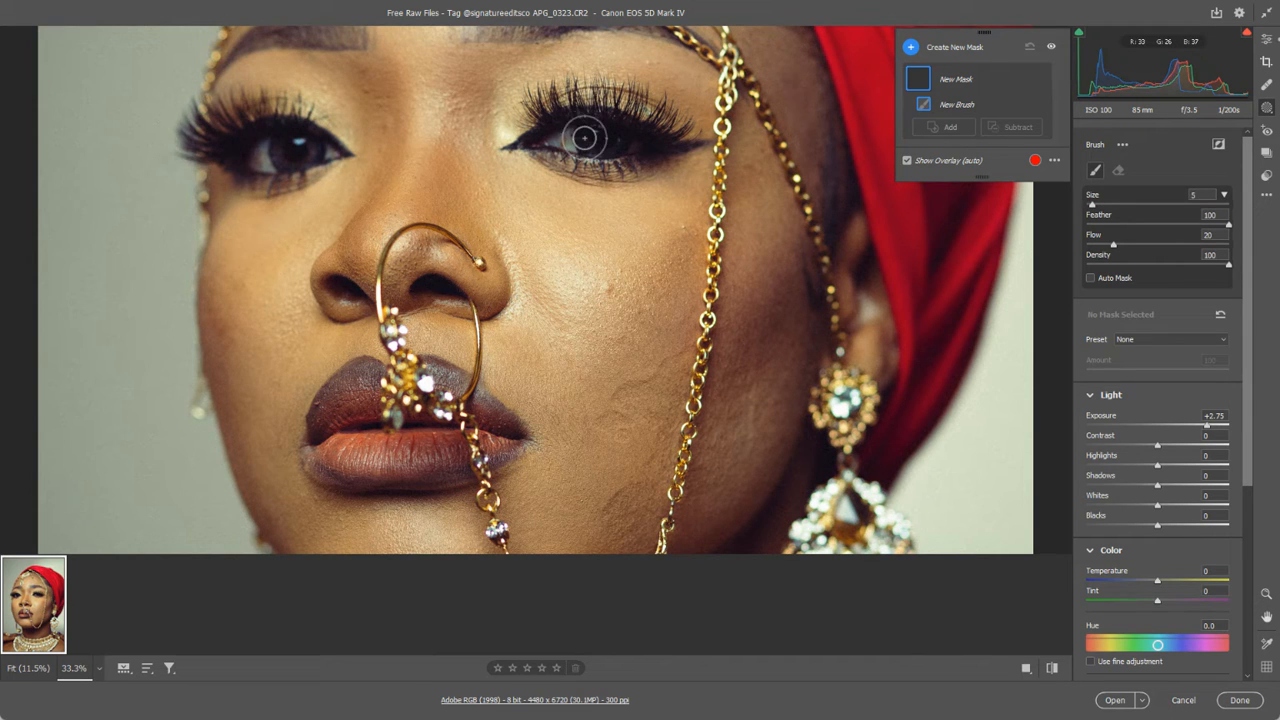
{"action": "key", "text": "bracketright"}
{"action": "key", "text": "bracketright"}
{"action": "key", "text": "bracketright"}
{"action": "key", "text": "bracketright"}
{"action": "key", "text": "bracketright"}
{"action": "key", "text": "bracketright"}
{"action": "key", "text": "bracketright"}
{"action": "key", "text": "bracketright"}
{"action": "key", "text": "bracketright"}
{"action": "key", "text": "bracketright"}
{"action": "key", "text": "bracketright"}
{"action": "key", "text": "bracketright"}
{"action": "key", "text": "bracketright"}
{"action": "key", "text": "bracketright"}
{"action": "key", "text": "bracketright"}
{"action": "key", "text": "bracketright"}
{"action": "key", "text": "bracketright"}
{"action": "key", "text": "bracketright"}
{"action": "key", "text": "bracketright"}
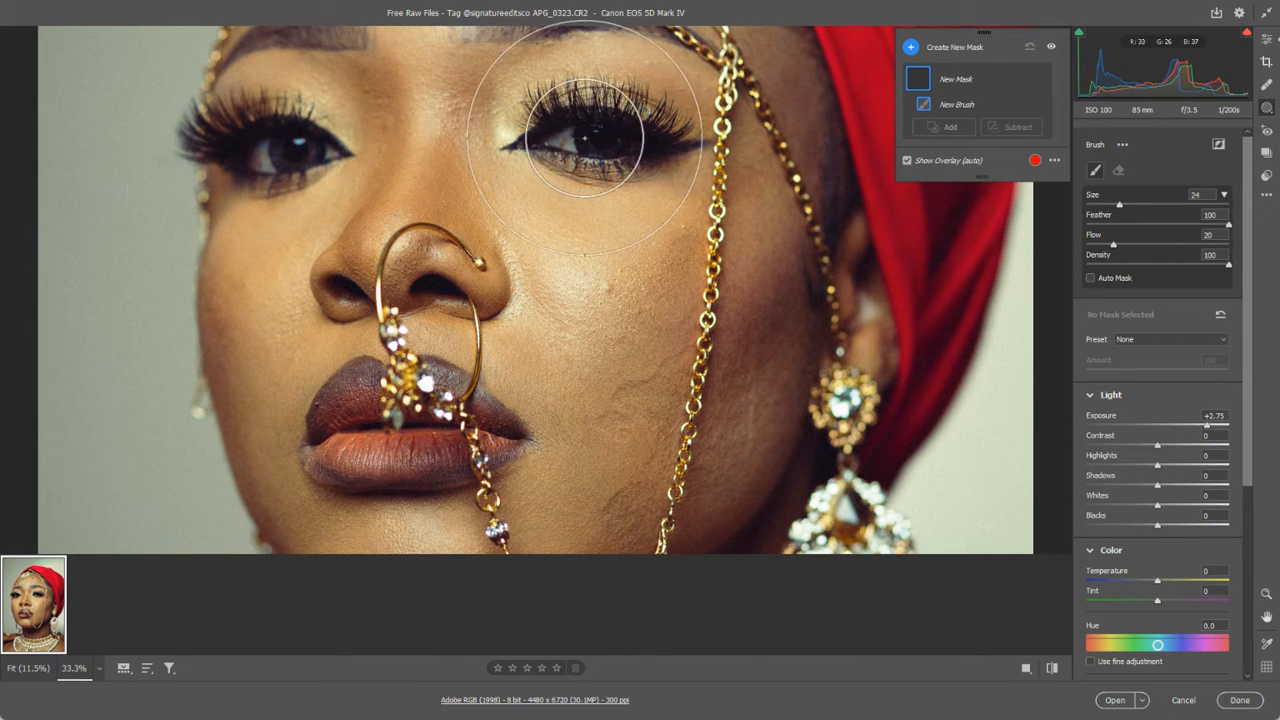
{"action": "key", "text": "bracketleft"}
{"action": "key", "text": "bracketleft"}
{"action": "key", "text": "bracketleft"}
{"action": "key", "text": "bracketleft"}
{"action": "key", "text": "bracketleft"}
{"action": "key", "text": "bracketleft"}
{"action": "key", "text": "bracketleft"}
{"action": "key", "text": "bracketleft"}
{"action": "key", "text": "bracketleft"}
{"action": "key", "text": "bracketleft"}
{"action": "key", "text": "bracketleft"}
{"action": "key", "text": "bracketleft"}
{"action": "key", "text": "bracketleft"}
{"action": "key", "text": "bracketleft"}
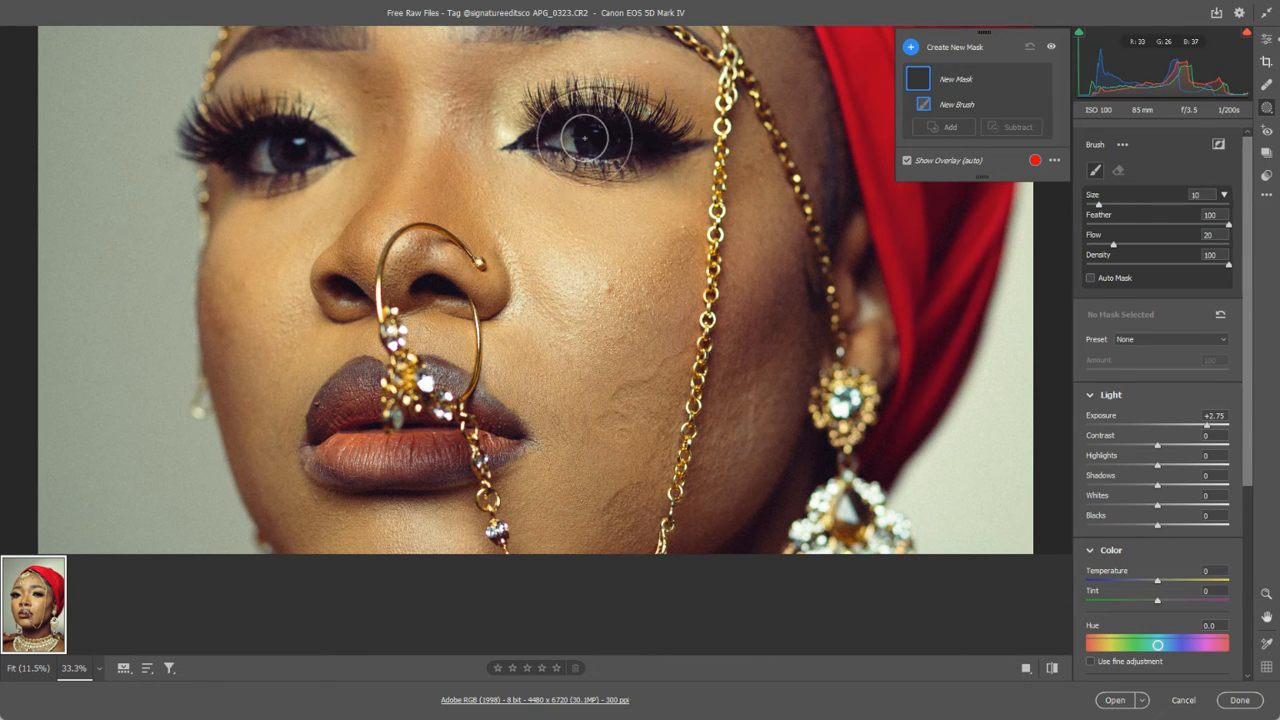
{"action": "key", "text": "bracketleft"}
{"action": "key", "text": "bracketleft"}
{"action": "key", "text": "bracketleft"}
{"action": "key", "text": "bracketleft"}
{"action": "key", "text": "bracketleft"}
{"action": "key", "text": "bracketleft"}
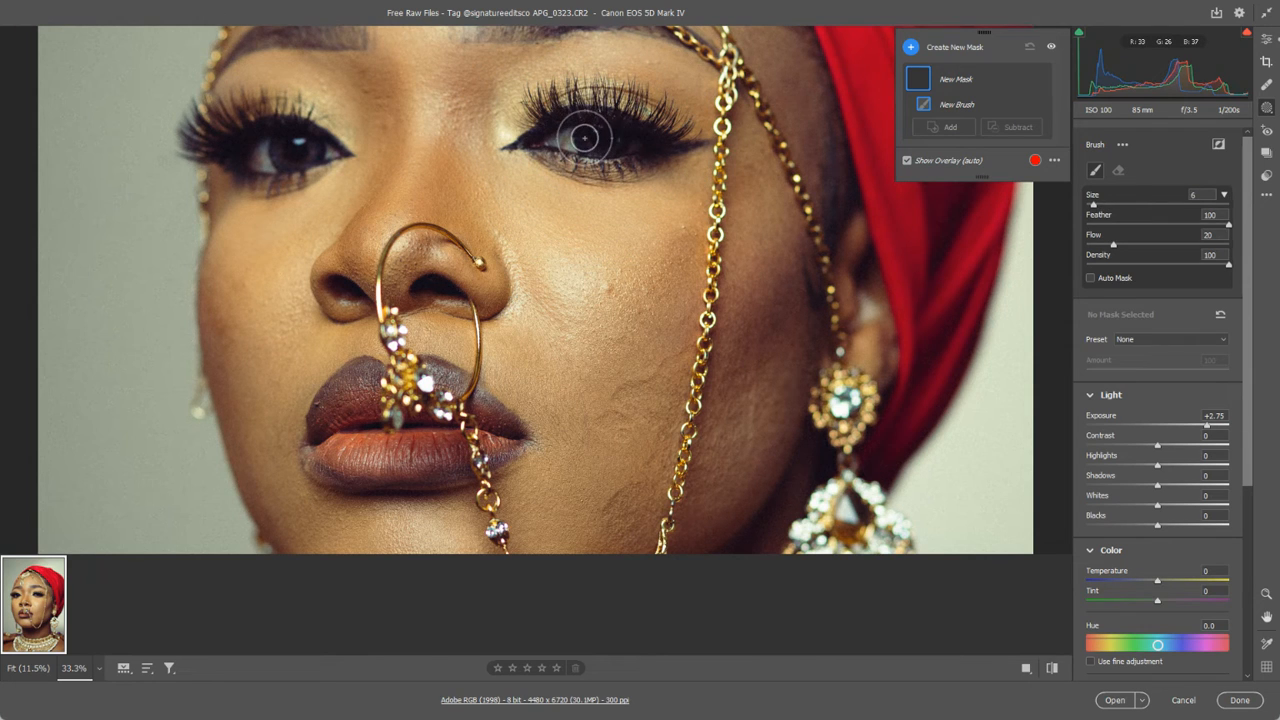
{"action": "key", "text": "bracketleft"}
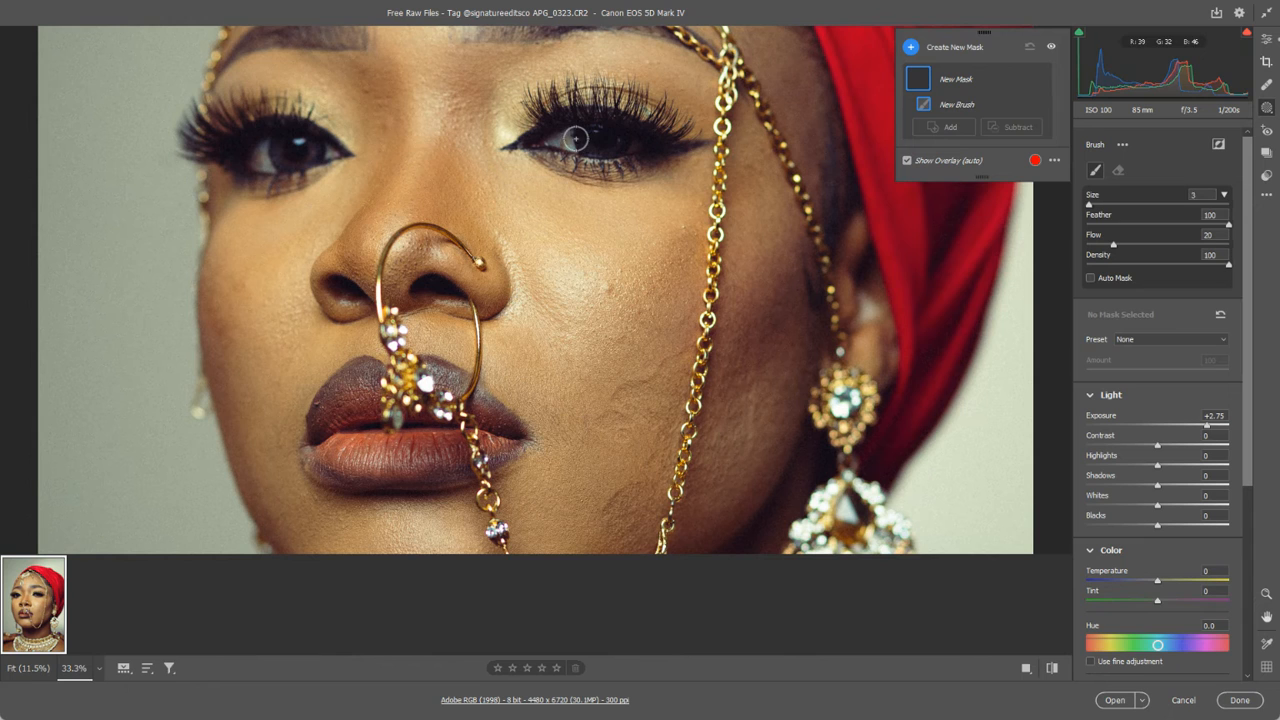
{"action": "mouse_move", "coordinate": [564, 140]}
{"action": "left_mouse_down"}
{"action": "mouse_move", "coordinate": [629, 143]}
{"action": "mouse_move", "coordinate": [558, 136]}
{"action": "mouse_move", "coordinate": [627, 143]}
{"action": "mouse_move", "coordinate": [569, 138]}
{"action": "mouse_move", "coordinate": [623, 136]}
{"action": "mouse_move", "coordinate": [572, 137]}
{"action": "mouse_move", "coordinate": [603, 135]}
{"action": "left_mouse_up"}
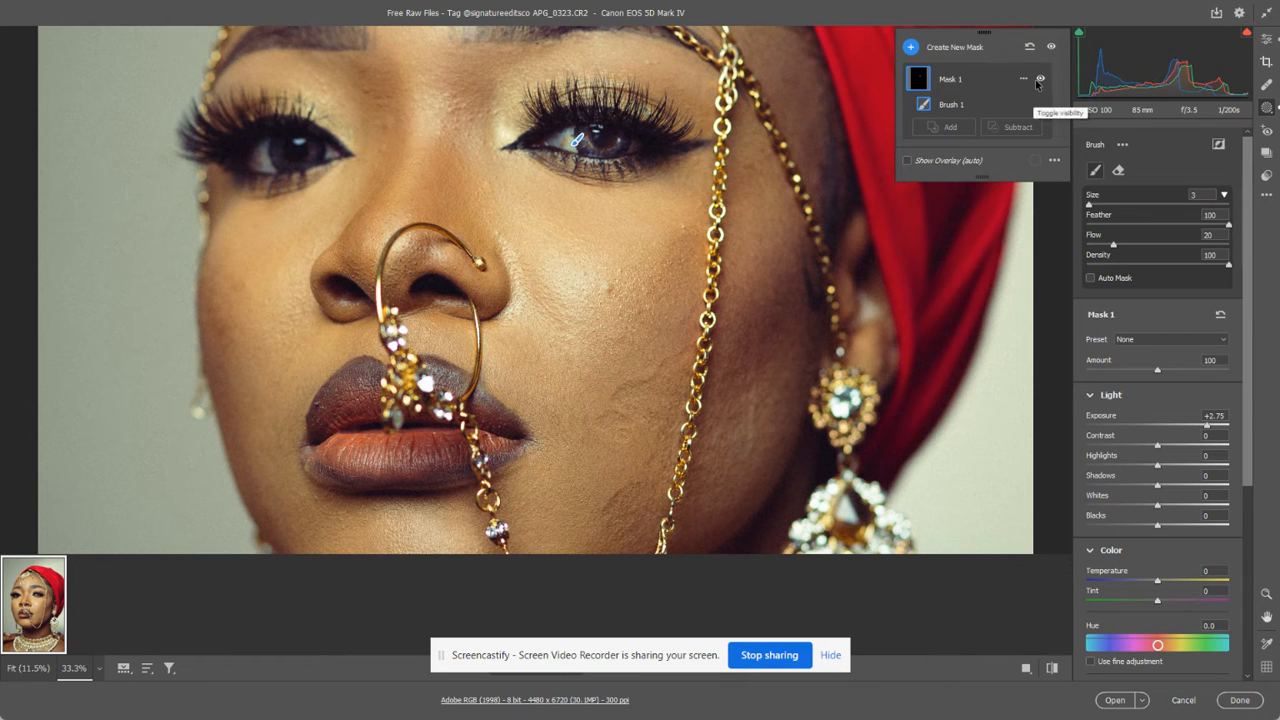
- Compare the brightened eye with Mask 1 hidden and shown
{"action": "left_click", "coordinate": [1039, 80]}
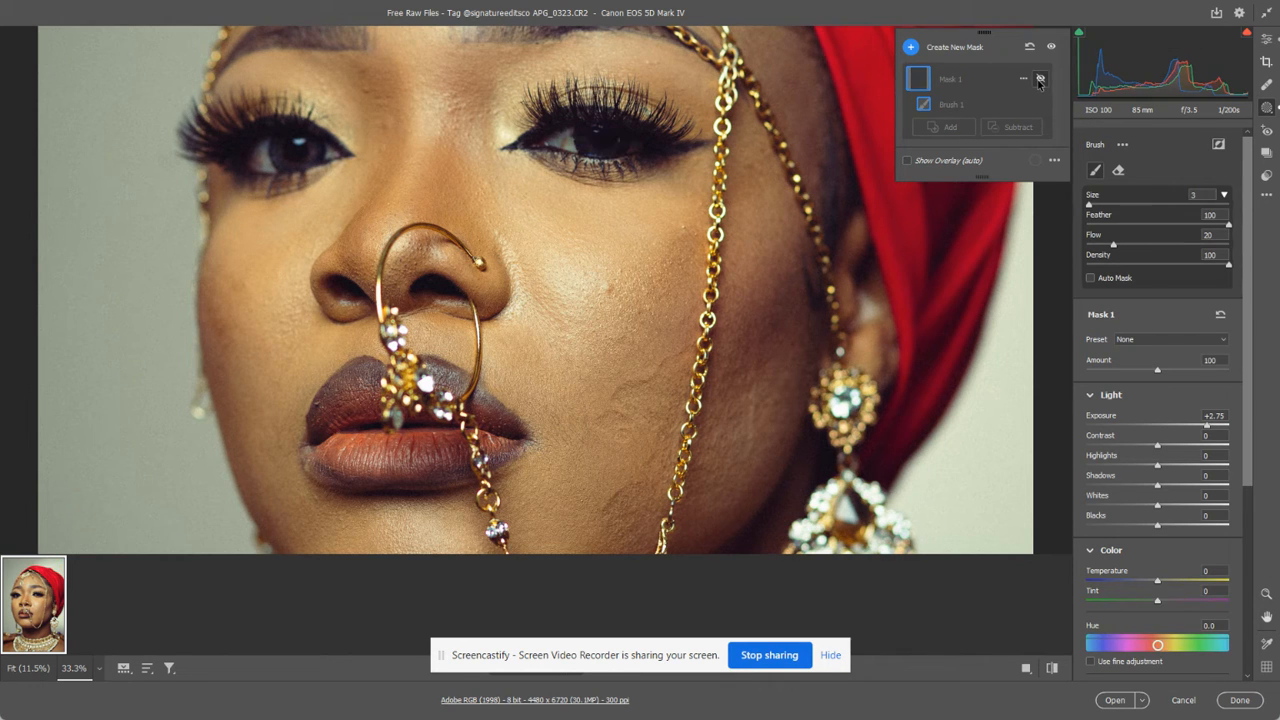
{"action": "left_click", "coordinate": [1039, 80]}
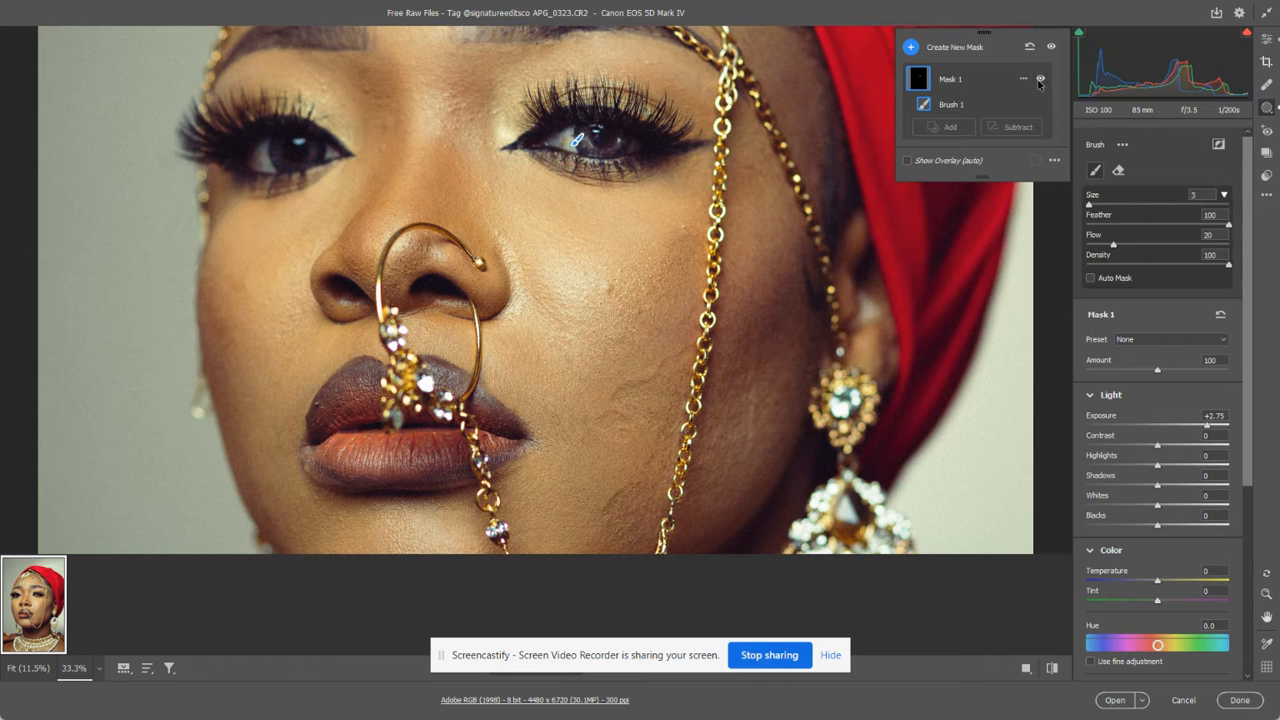
{"action": "left_click", "coordinate": [1039, 80]}
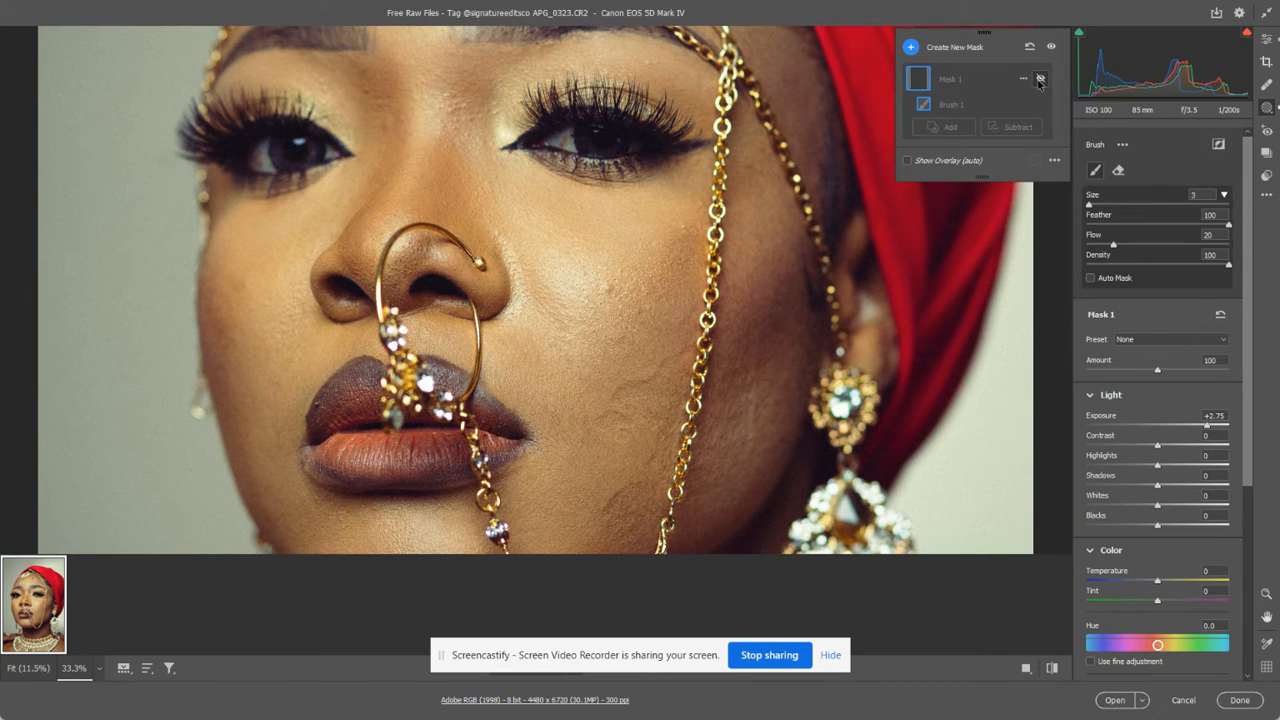
{"action": "left_click", "coordinate": [1039, 80]}
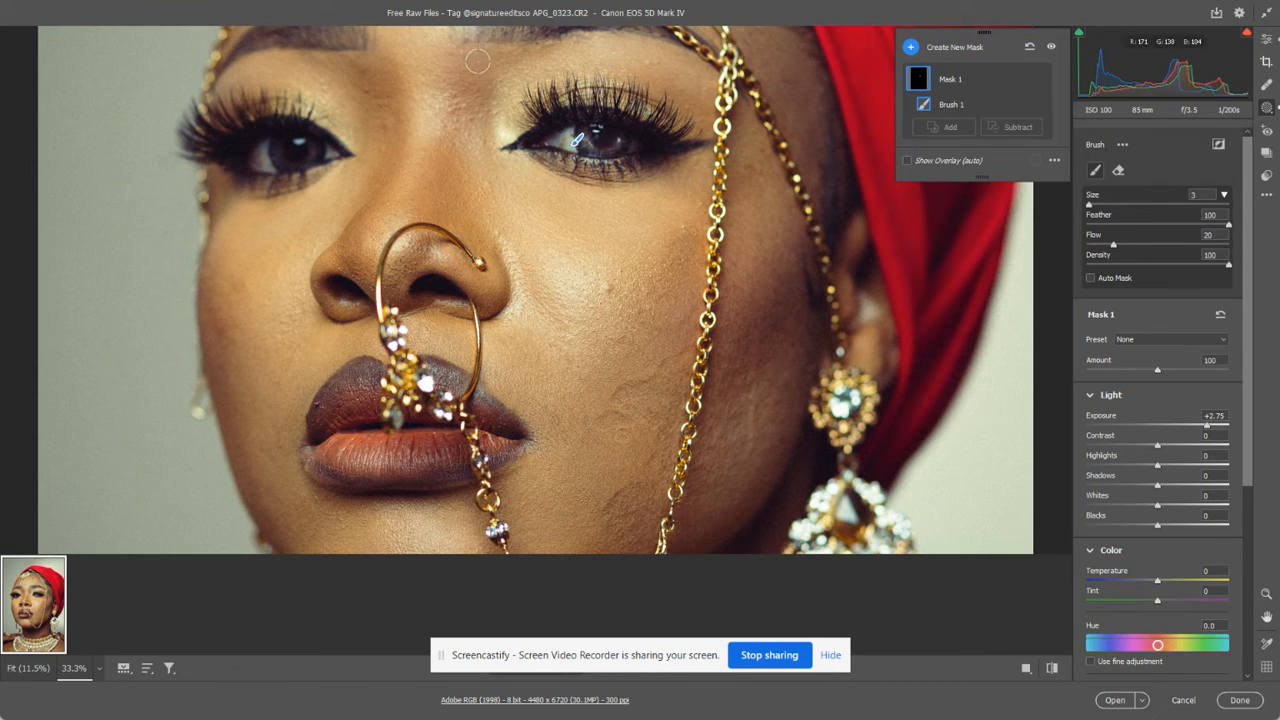
- Paint the other eye's iris into the same mask and compare the whole portrait with masking off and on
{"action": "mouse_move", "coordinate": [284, 155]}
{"action": "left_mouse_down"}
{"action": "mouse_move", "coordinate": [310, 154]}
{"action": "mouse_move", "coordinate": [259, 158]}
{"action": "mouse_move", "coordinate": [308, 152]}
{"action": "mouse_move", "coordinate": [264, 155]}
{"action": "mouse_move", "coordinate": [302, 152]}
{"action": "mouse_move", "coordinate": [280, 146]}
{"action": "left_mouse_up"}
{"action": "key", "text": "ctrl+minus"}
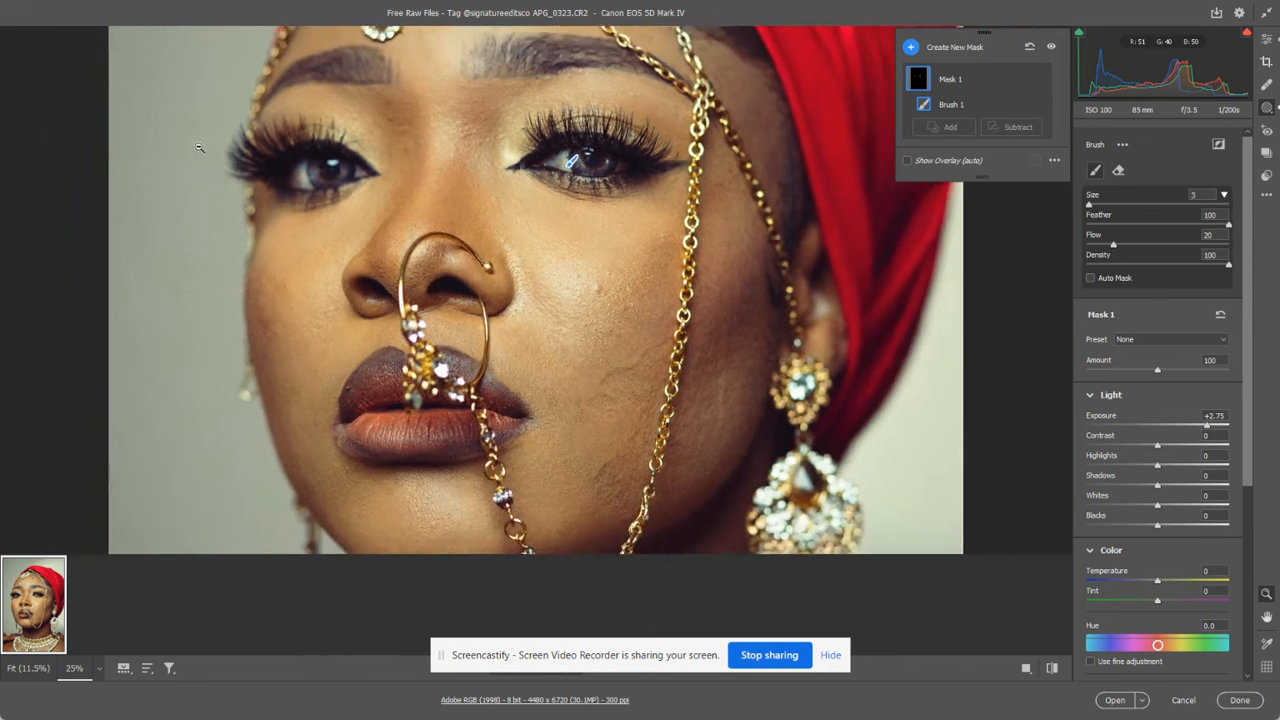
{"action": "key", "text": "ctrl+minus"}
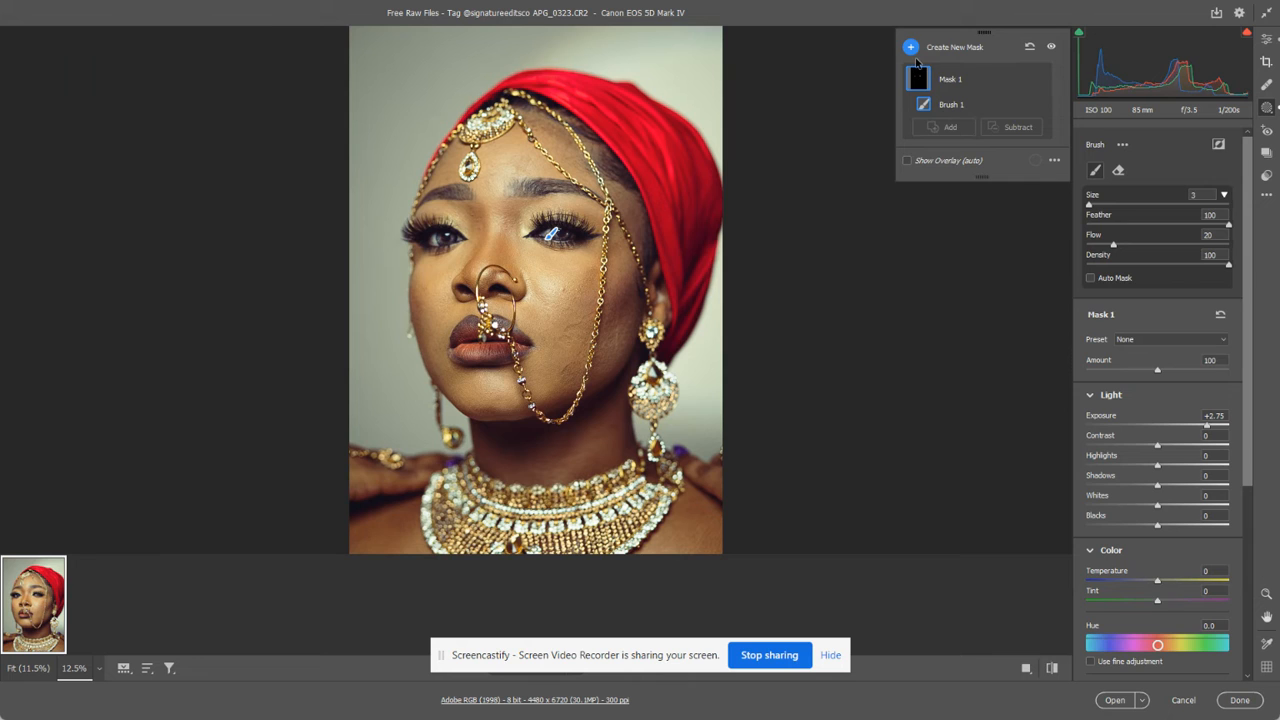
{"action": "left_click", "coordinate": [1050, 47]}
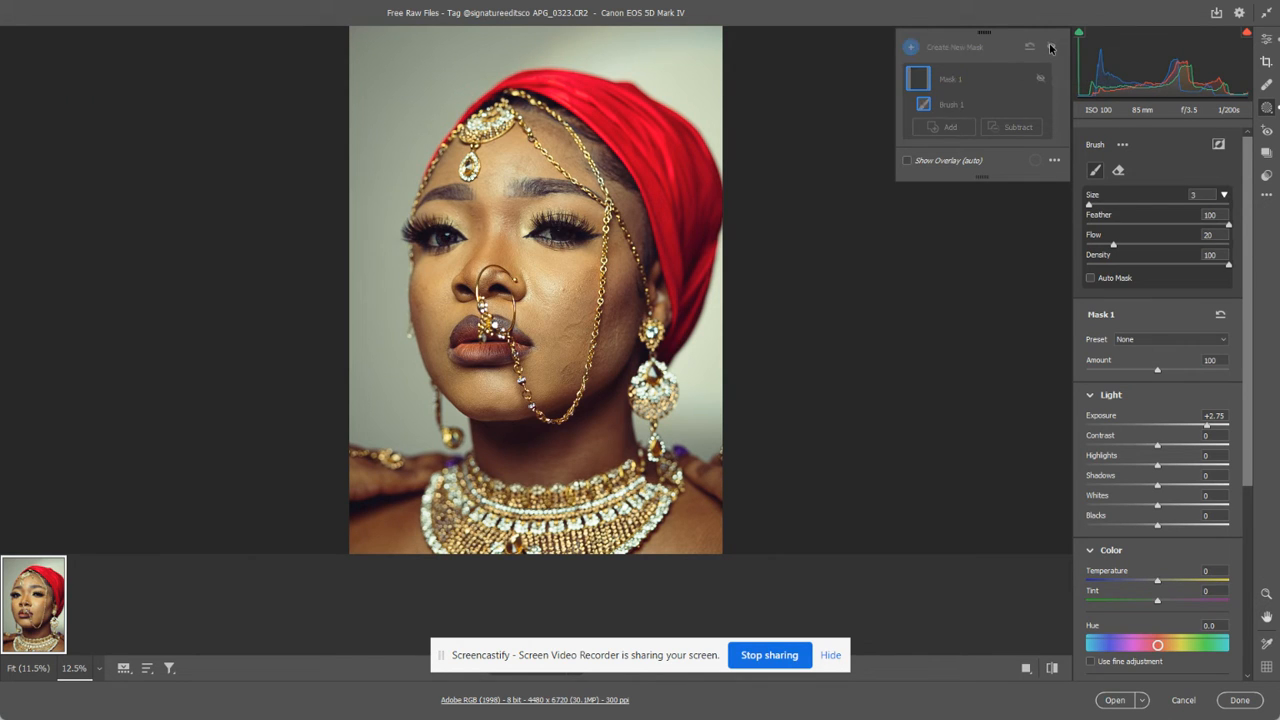
{"action": "left_click", "coordinate": [1050, 47]}
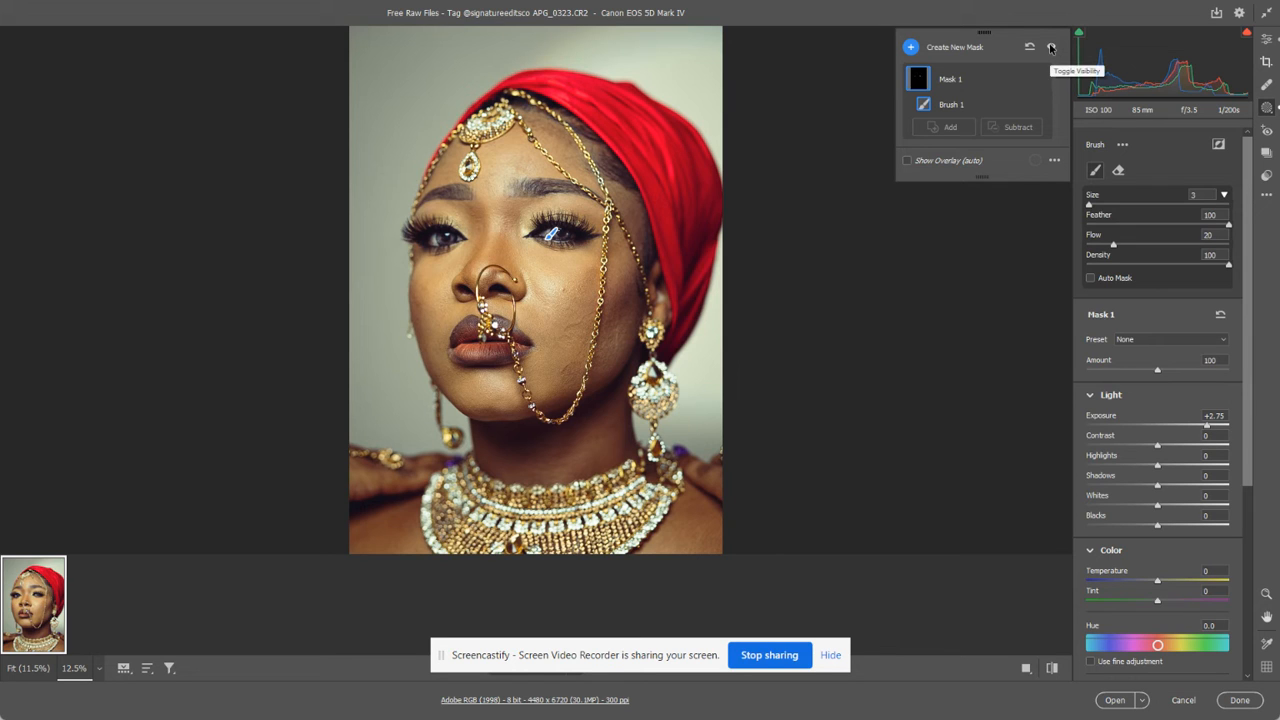
{"action": "left_click", "coordinate": [1050, 47]}
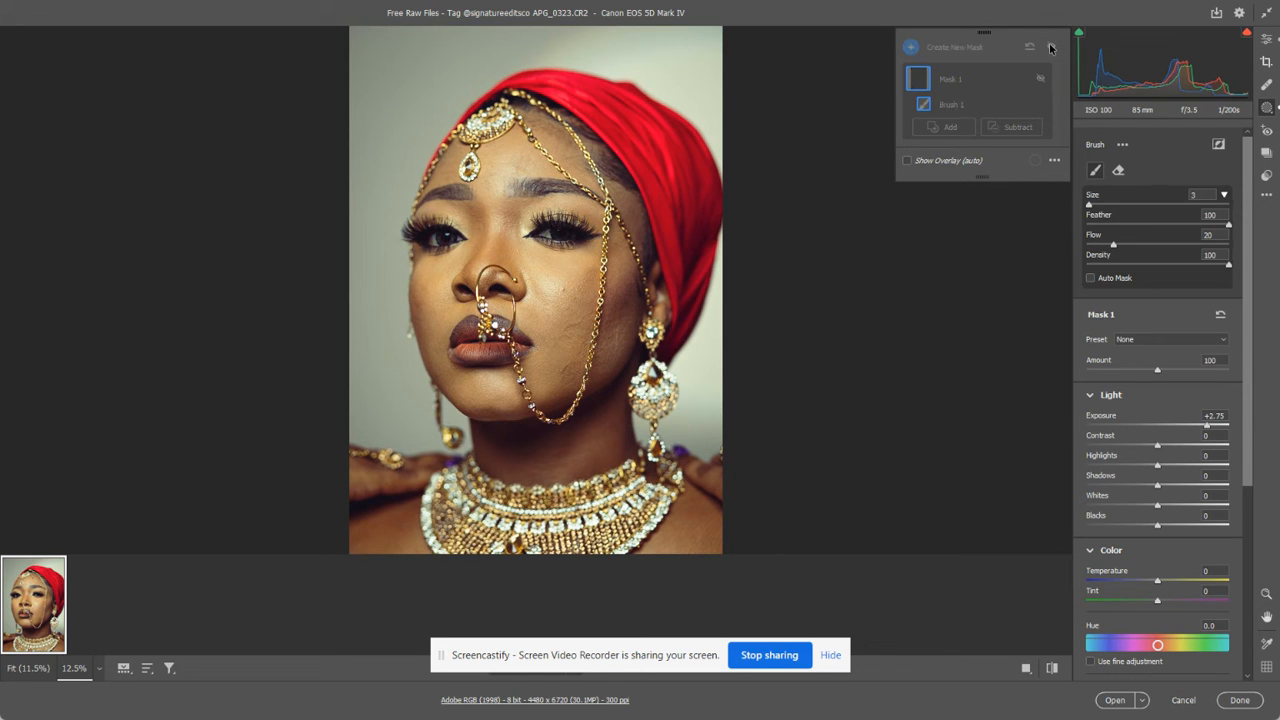
{"action": "left_click", "coordinate": [1050, 47]}
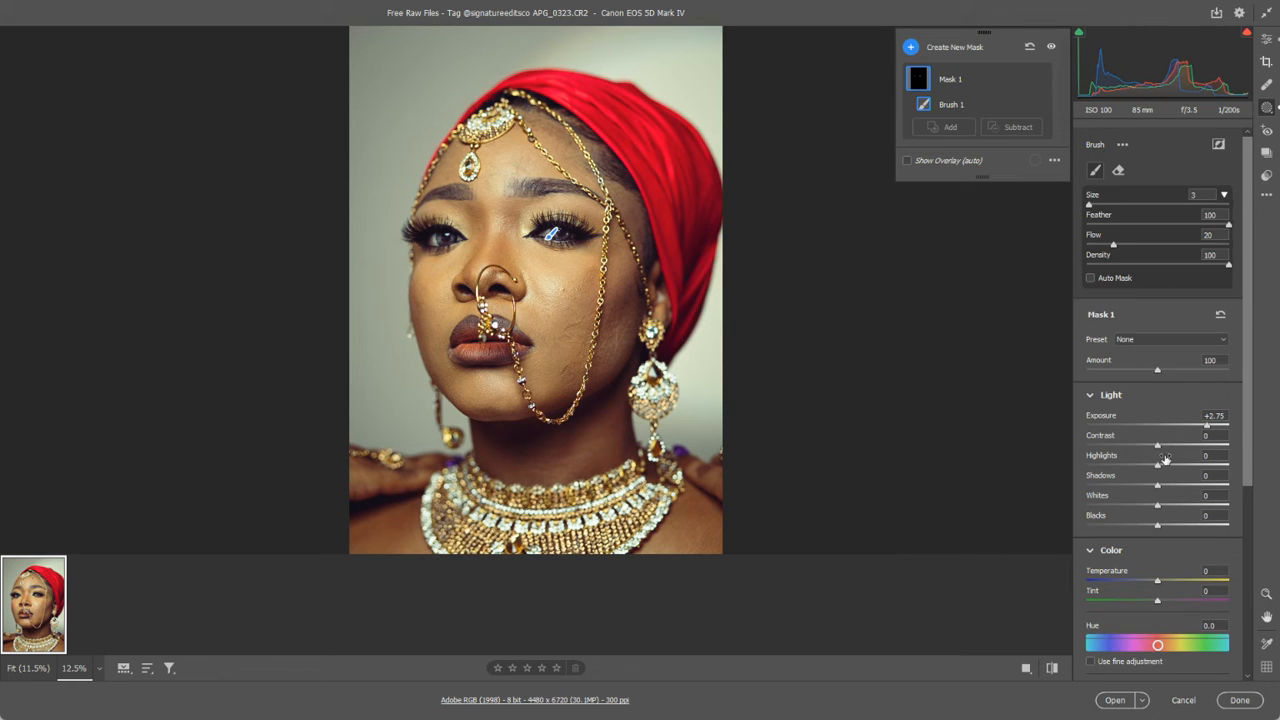
- Set the eye mask's exposure to +1.75 and compare the portrait with masking off and on
{"action": "mouse_move", "coordinate": [1205, 428]}
{"action": "left_mouse_down"}
{"action": "mouse_move", "coordinate": [1068, 420]}
{"action": "mouse_move", "coordinate": [1188, 427]}
{"action": "left_mouse_up"}
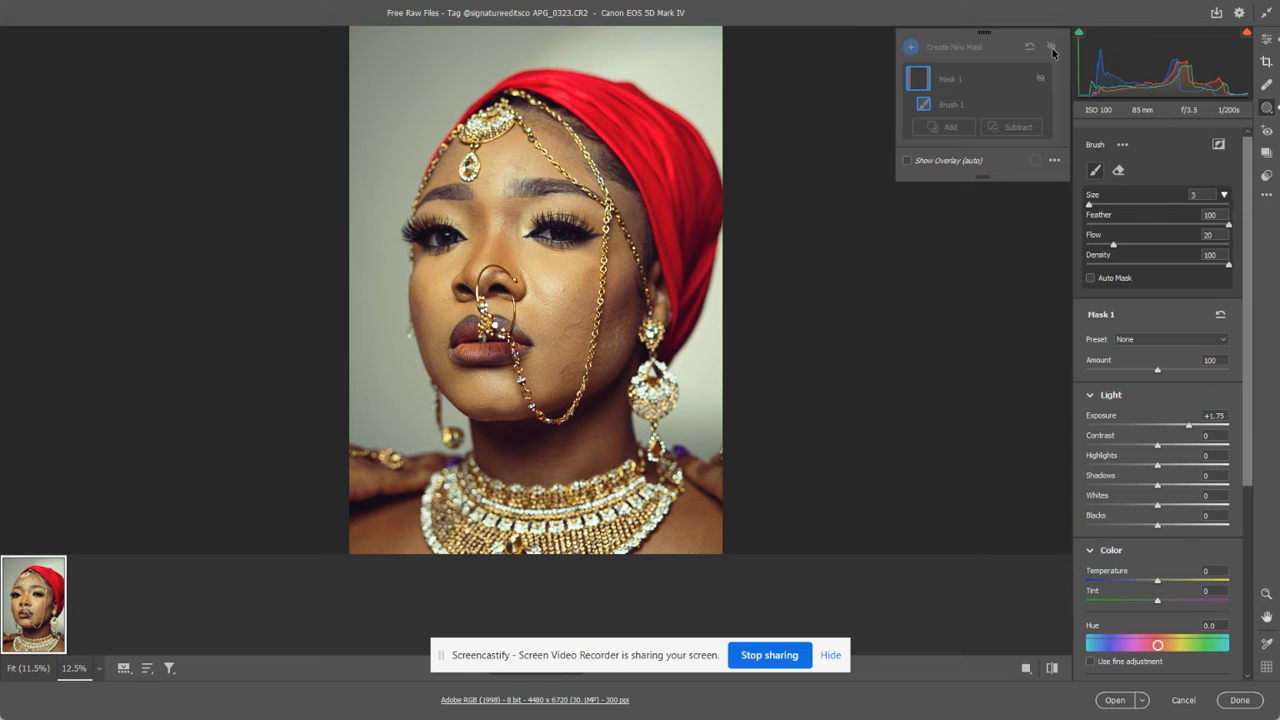
{"action": "left_click", "coordinate": [1052, 47]}
{"action": "left_click", "coordinate": [1052, 48]}
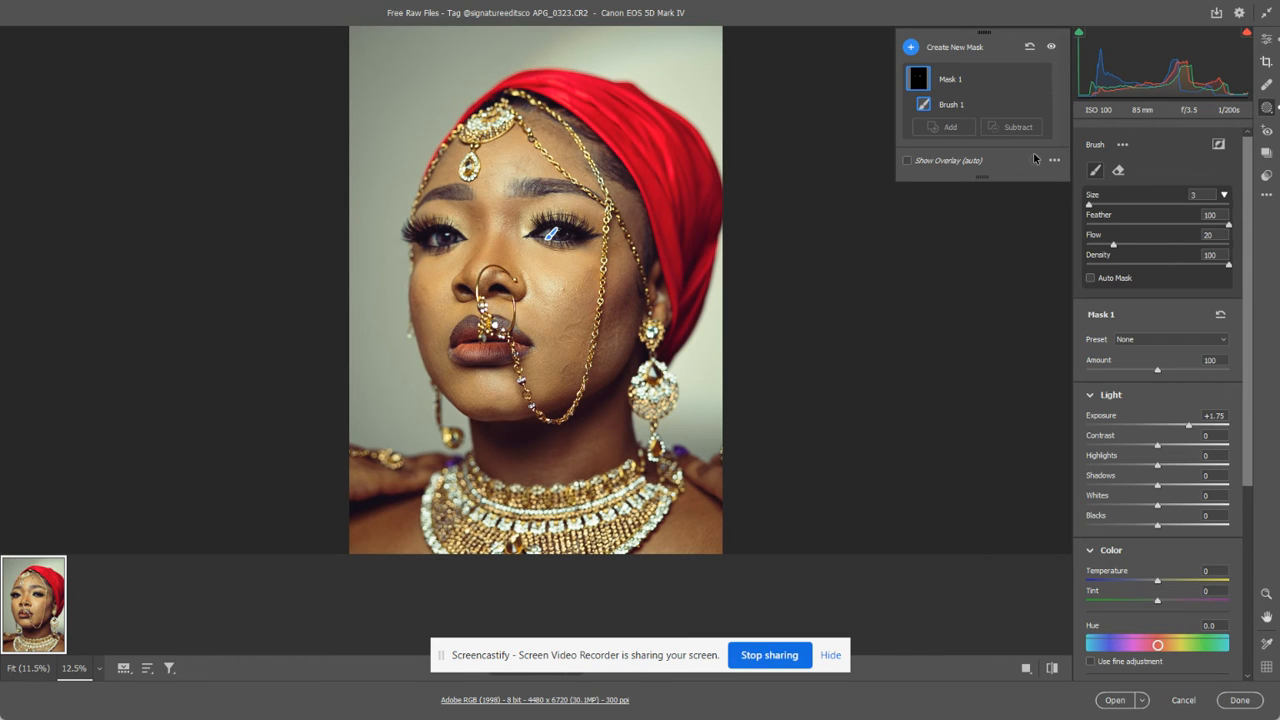
- Add a second brush mask and set its sharpness to -100
{"action": "left_click", "coordinate": [911, 48]}
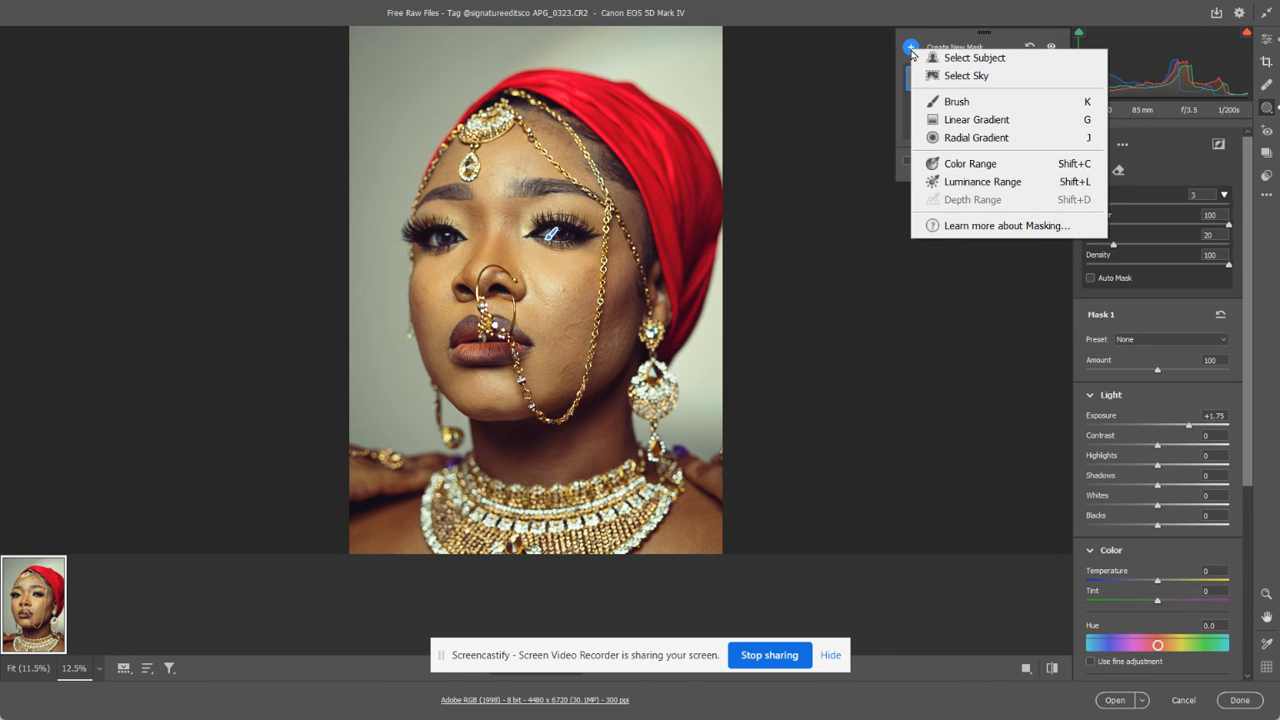
{"action": "left_click", "coordinate": [951, 103]}
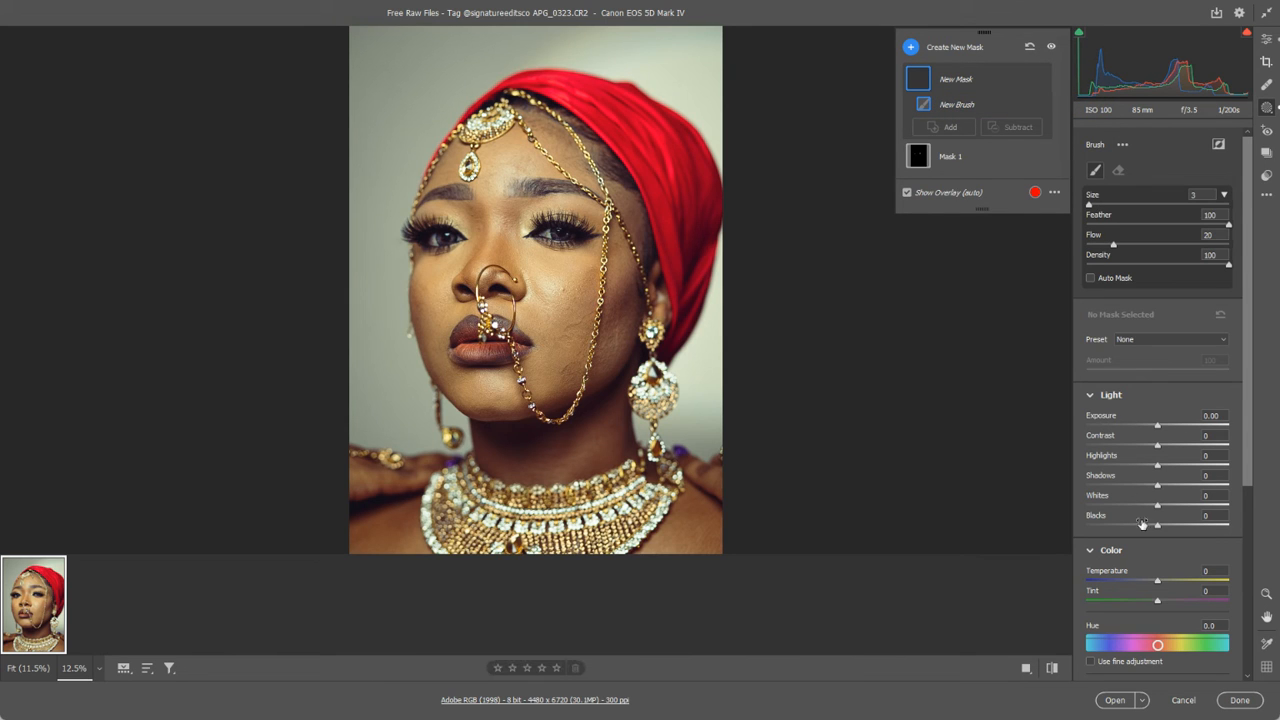
{"action": "left_click_drag", "start_coordinate": [1248, 433], "coordinate": [1247, 628]}
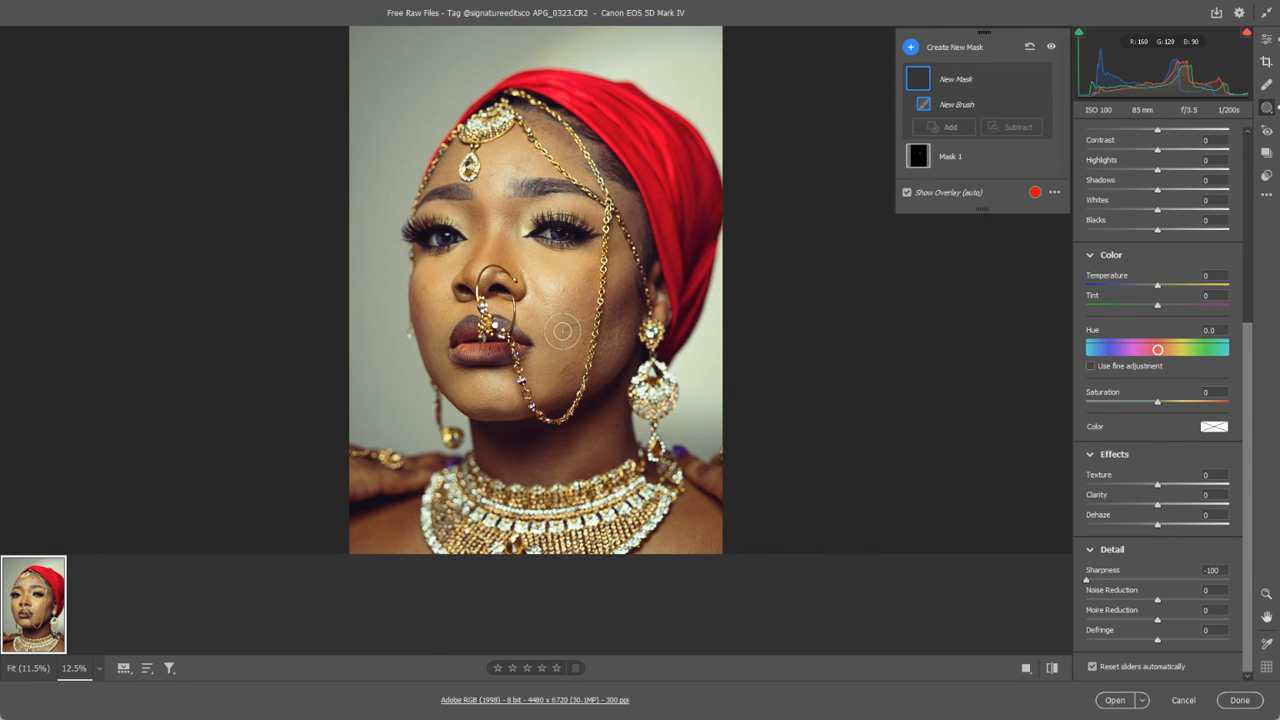
- Paint the new mask over the cheek between the nose and the face chain to soften the skin
{"action": "key", "text": "ctrl+equal"}
{"action": "key", "text": "ctrl+equal"}
{"action": "key", "text": "ctrl+equal"}
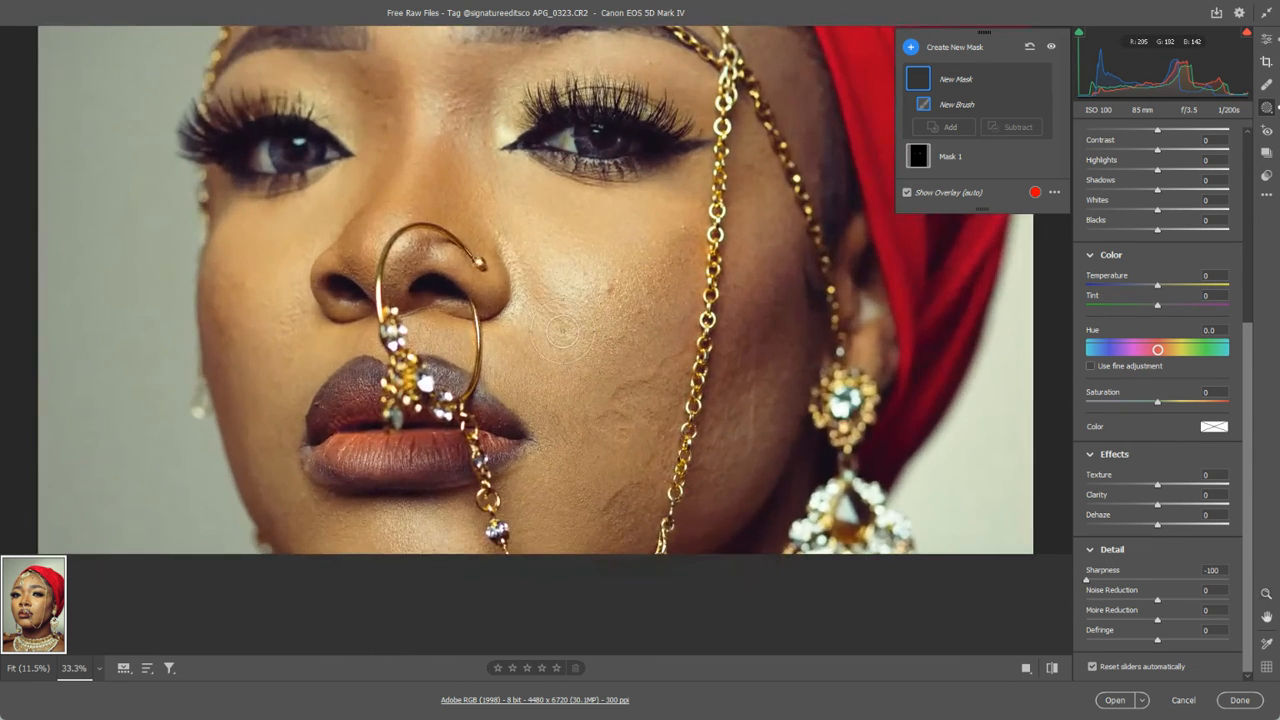
{"action": "mouse_move", "coordinate": [626, 360]}
{"action": "left_mouse_down"}
{"action": "mouse_move", "coordinate": [617, 445]}
{"action": "mouse_move", "coordinate": [636, 346]}
{"action": "mouse_move", "coordinate": [619, 449]}
{"action": "mouse_move", "coordinate": [657, 308]}
{"action": "mouse_move", "coordinate": [623, 377]}
{"action": "mouse_move", "coordinate": [620, 442]}
{"action": "mouse_move", "coordinate": [629, 295]}
{"action": "left_mouse_up"}
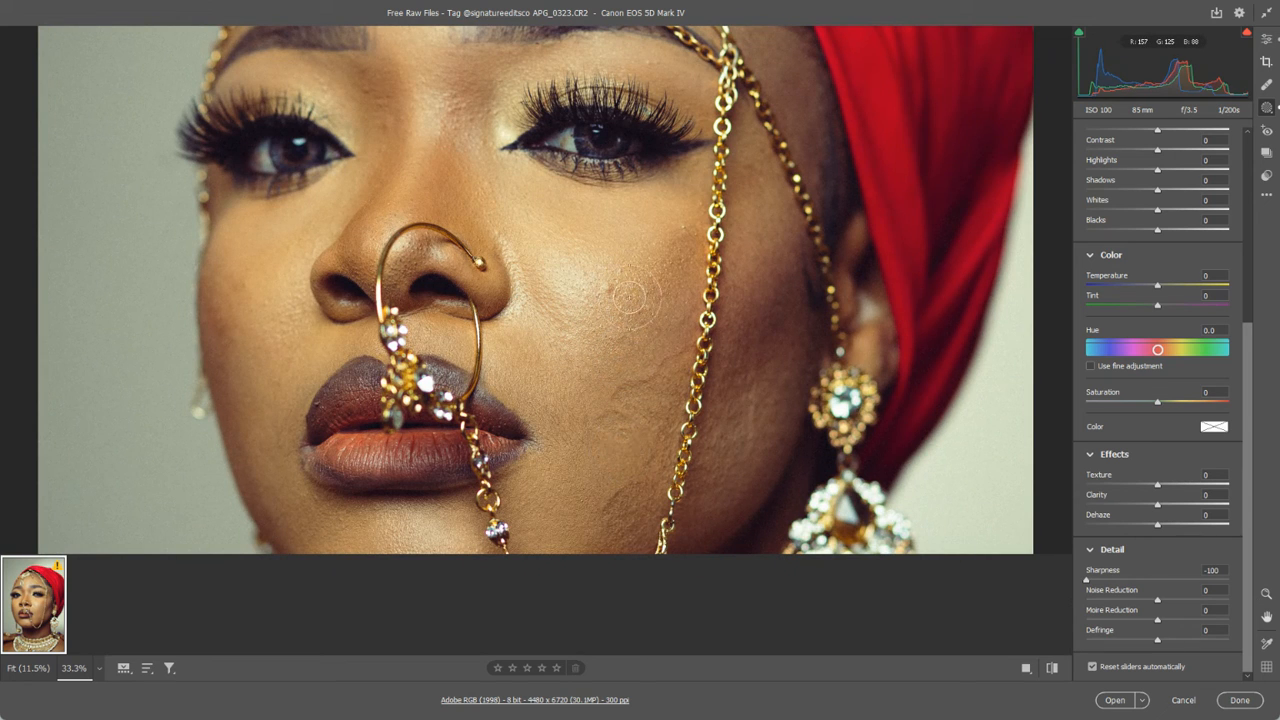
{"action": "mouse_move", "coordinate": [583, 342]}
{"action": "left_mouse_down"}
{"action": "mouse_move", "coordinate": [632, 329]}
{"action": "mouse_move", "coordinate": [602, 332]}
{"action": "mouse_move", "coordinate": [611, 392]}
{"action": "mouse_move", "coordinate": [635, 302]}
{"action": "mouse_move", "coordinate": [610, 450]}
{"action": "mouse_move", "coordinate": [618, 489]}
{"action": "mouse_move", "coordinate": [642, 340]}
{"action": "mouse_move", "coordinate": [615, 410]}
{"action": "mouse_move", "coordinate": [666, 218]}
{"action": "mouse_move", "coordinate": [631, 290]}
{"action": "mouse_move", "coordinate": [570, 263]}
{"action": "mouse_move", "coordinate": [580, 325]}
{"action": "mouse_move", "coordinate": [610, 323]}
{"action": "mouse_move", "coordinate": [609, 366]}
{"action": "left_mouse_up"}
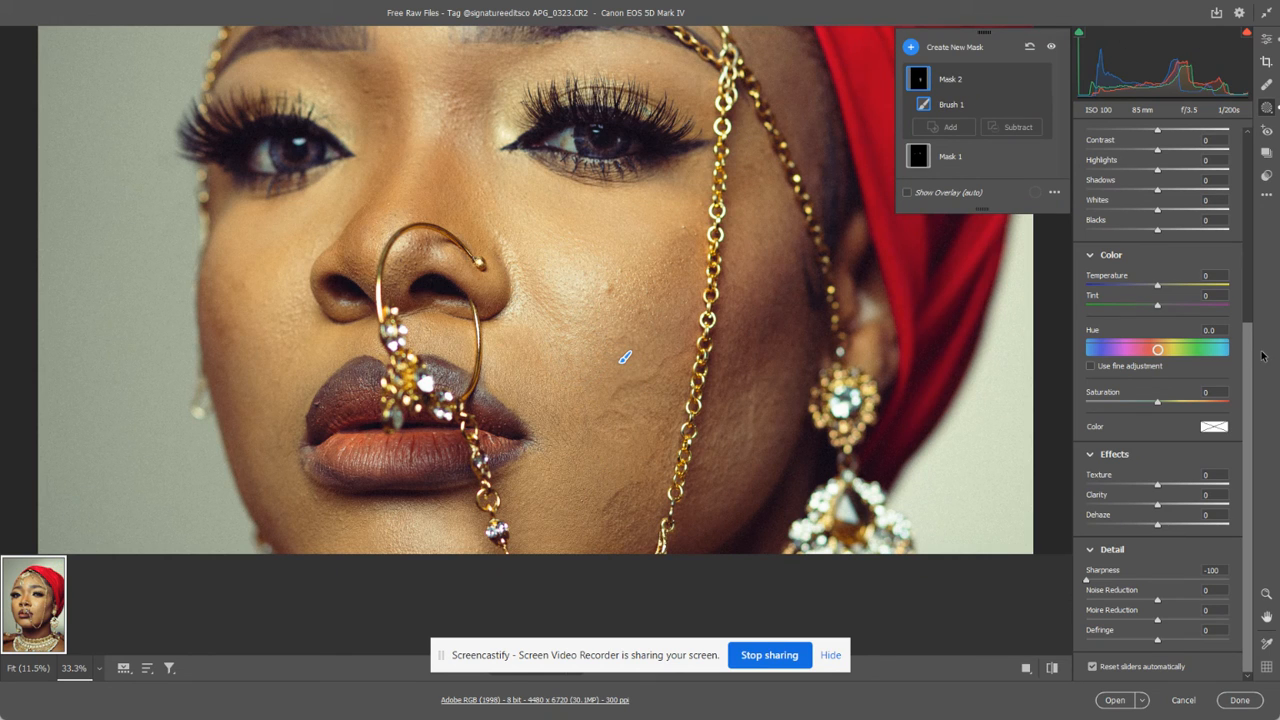
- Compare the cheek with all masks hidden and shown, and with only Mask 2 hidden and shown
{"action": "left_click", "coordinate": [1050, 47]}
{"action": "left_click", "coordinate": [1050, 47]}
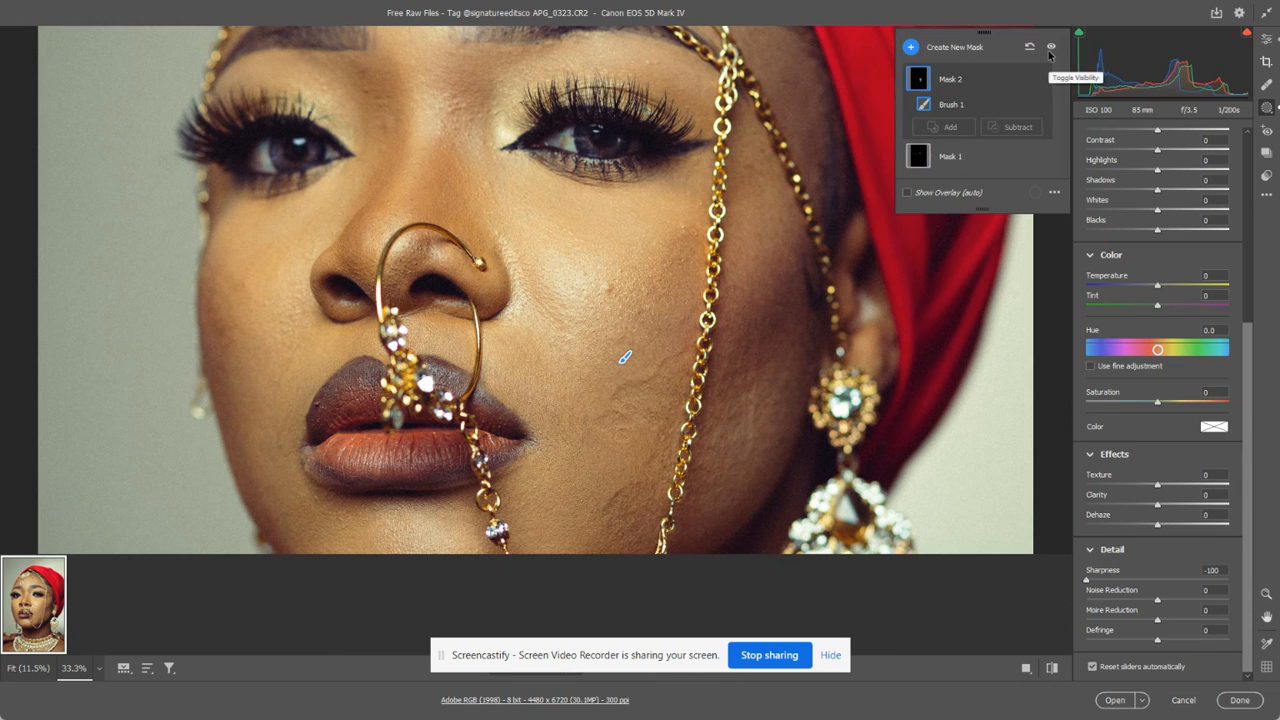
{"action": "left_click", "coordinate": [1050, 47]}
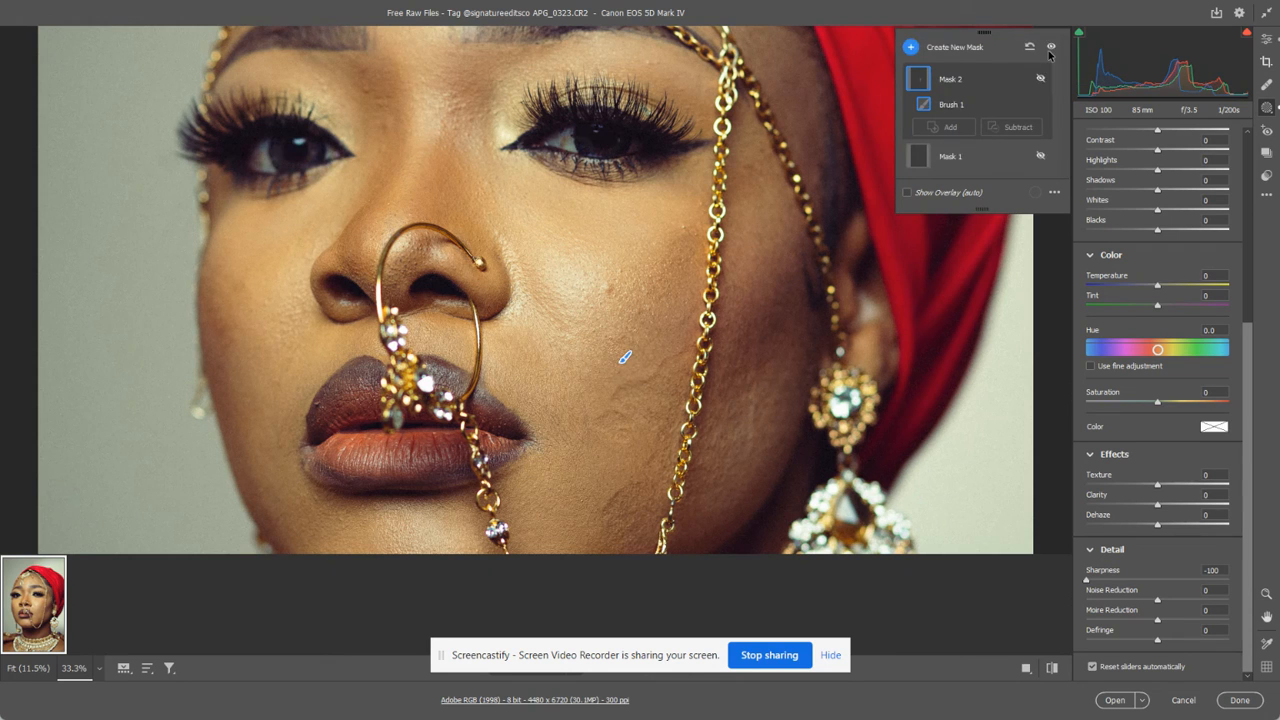
{"action": "left_click", "coordinate": [1040, 78]}
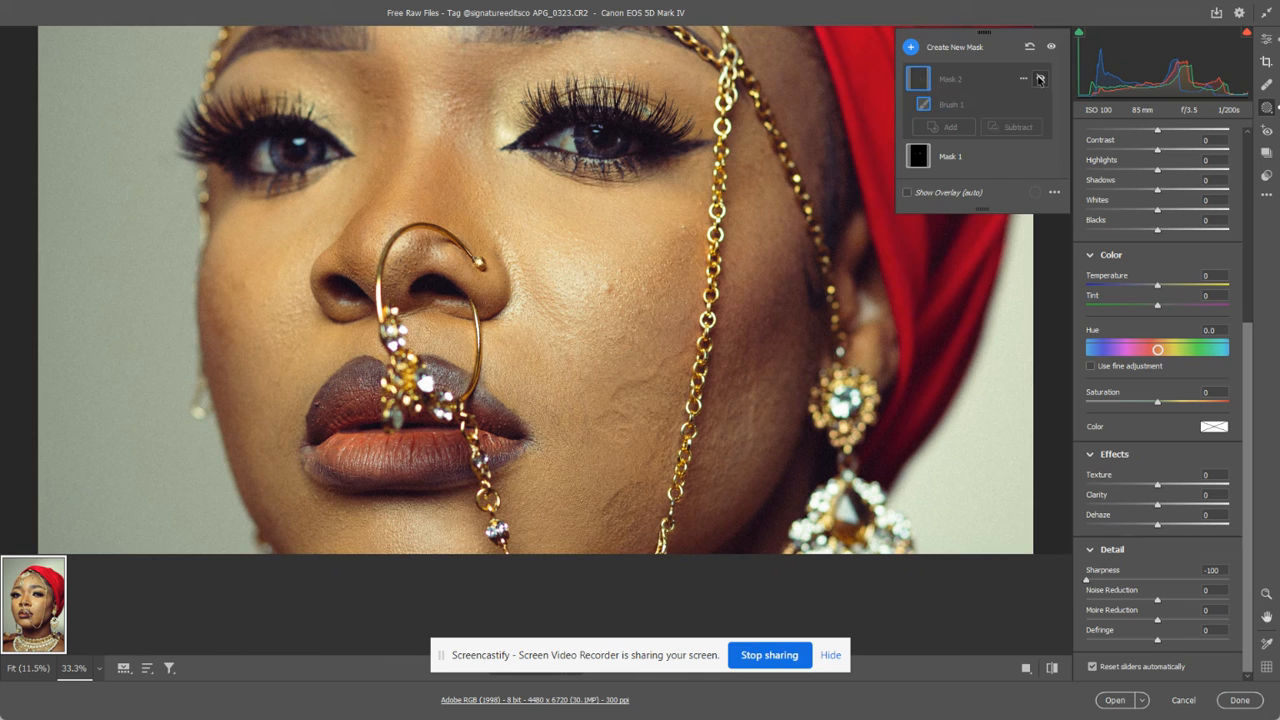
{"action": "left_click", "coordinate": [1040, 78]}
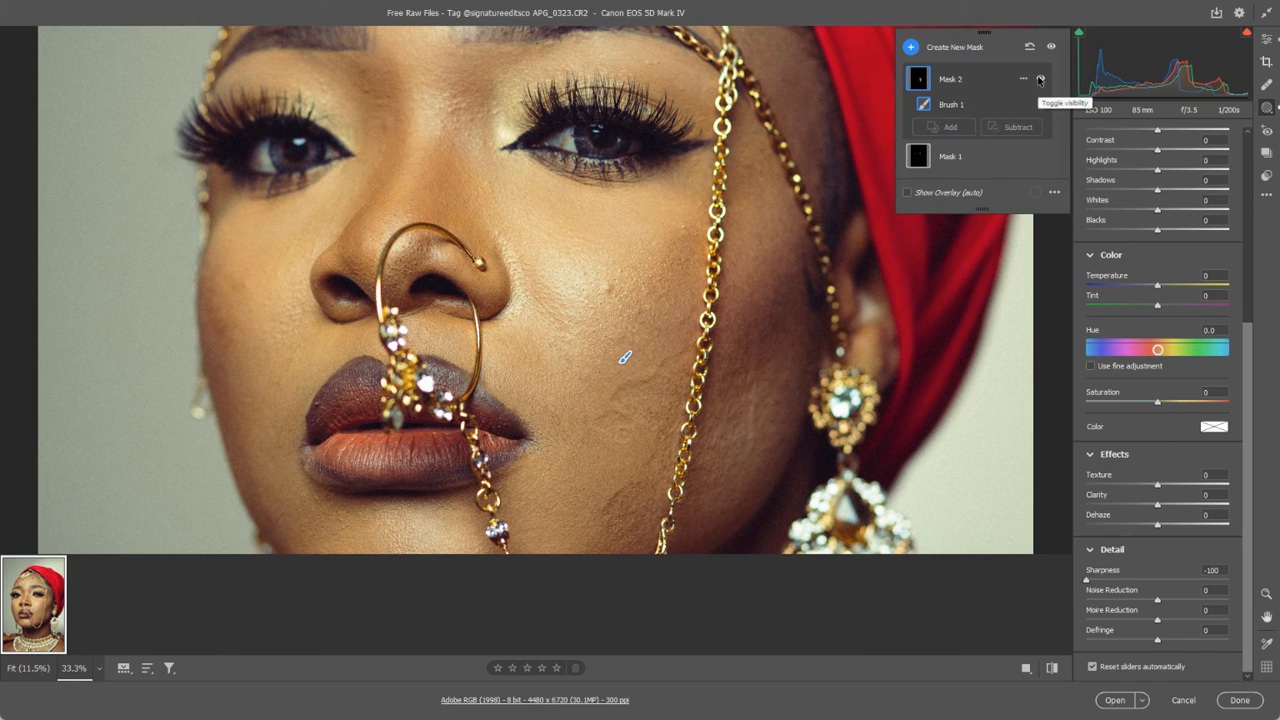
- Set Mask 2's texture to -70 and paint more of the cheek on both sides of the face chain, down toward the jaw
{"action": "left_click", "coordinate": [1122, 486]}
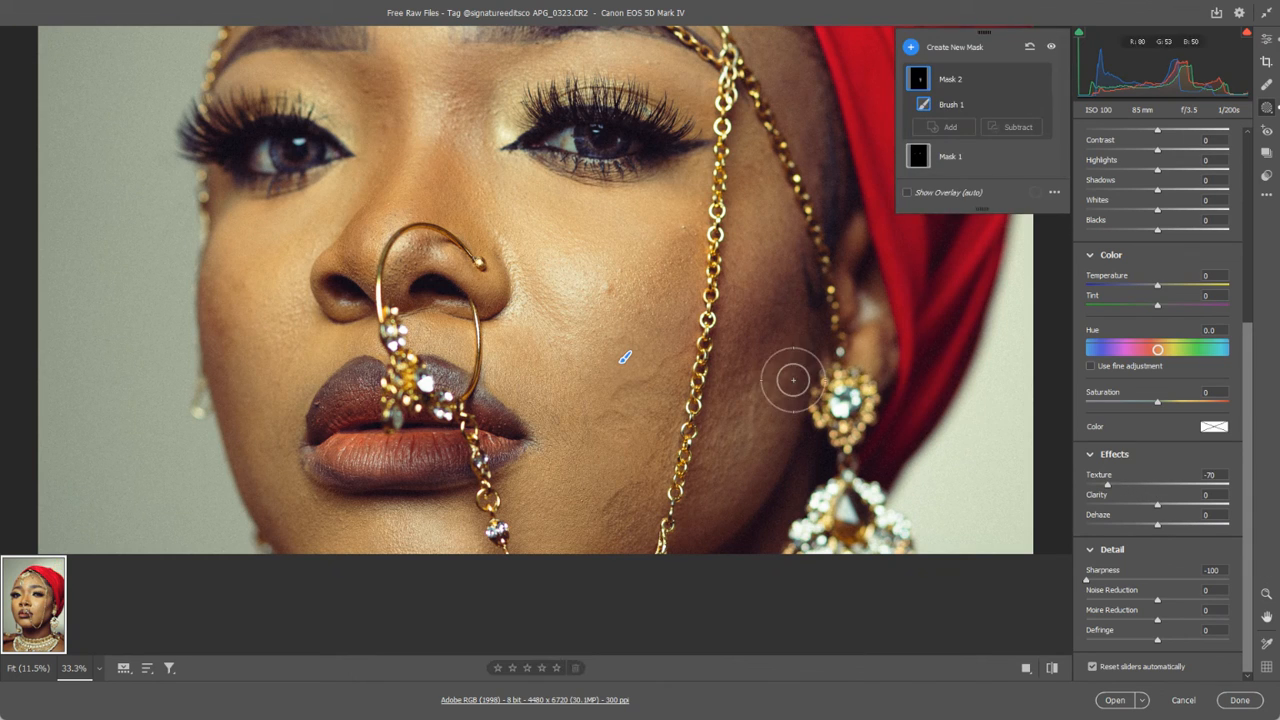
{"action": "mouse_move", "coordinate": [763, 409]}
{"action": "left_mouse_down"}
{"action": "mouse_move", "coordinate": [751, 379]}
{"action": "mouse_move", "coordinate": [760, 323]}
{"action": "mouse_move", "coordinate": [745, 416]}
{"action": "mouse_move", "coordinate": [764, 292]}
{"action": "mouse_move", "coordinate": [740, 434]}
{"action": "mouse_move", "coordinate": [768, 269]}
{"action": "mouse_move", "coordinate": [771, 312]}
{"action": "mouse_move", "coordinate": [719, 505]}
{"action": "mouse_move", "coordinate": [766, 370]}
{"action": "mouse_move", "coordinate": [784, 259]}
{"action": "mouse_move", "coordinate": [760, 194]}
{"action": "mouse_move", "coordinate": [762, 287]}
{"action": "mouse_move", "coordinate": [735, 474]}
{"action": "mouse_move", "coordinate": [596, 402]}
{"action": "left_mouse_up"}
{"action": "left_click_drag", "start_coordinate": [623, 449], "coordinate": [617, 515]}
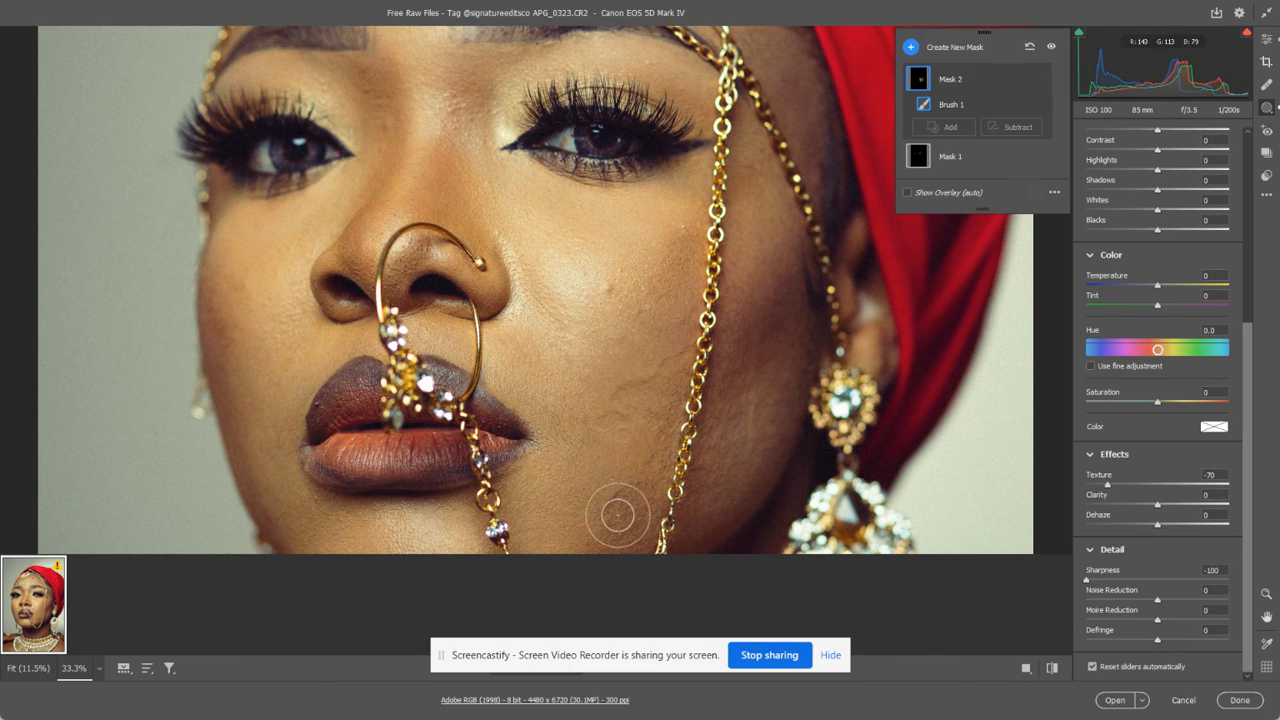
{"action": "key", "text": "ctrl+alt"}
{"action": "left_click", "coordinate": [570, 452], "text": "ctrl+alt"}
{"action": "left_click_drag", "start_coordinate": [584, 484], "coordinate": [603, 309]}
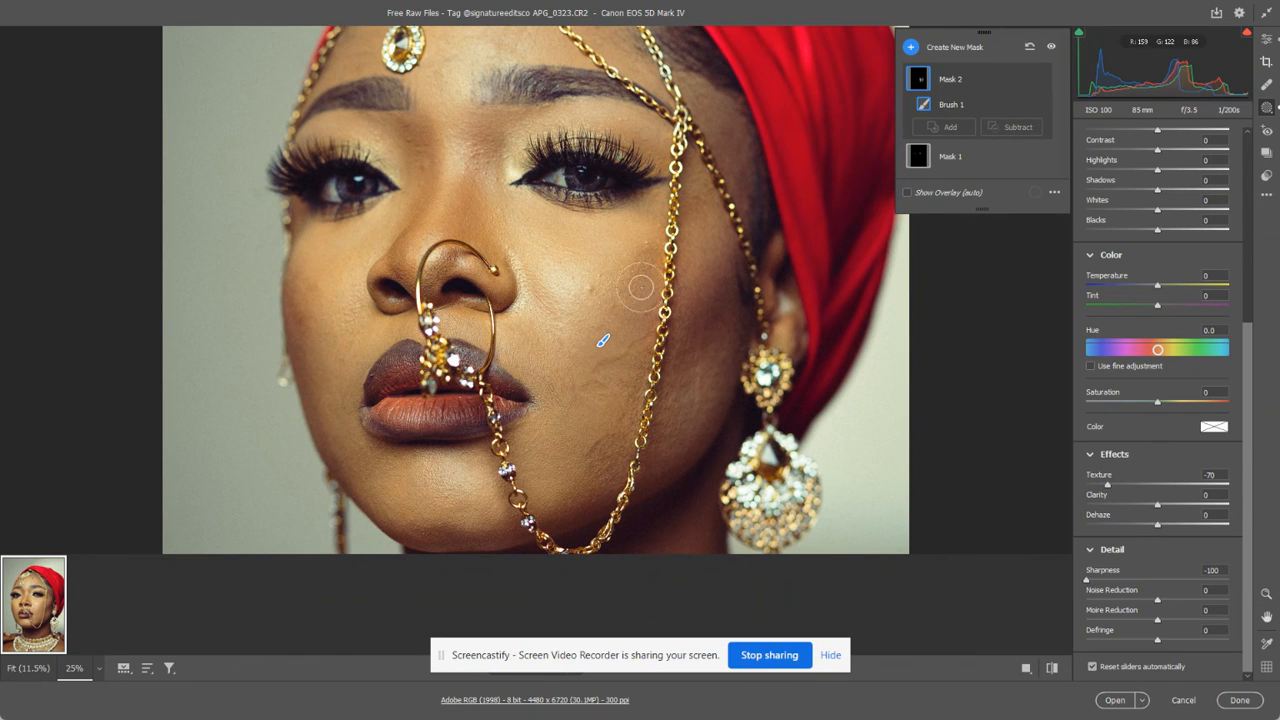
{"action": "left_click_drag", "start_coordinate": [594, 358], "coordinate": [545, 351]}
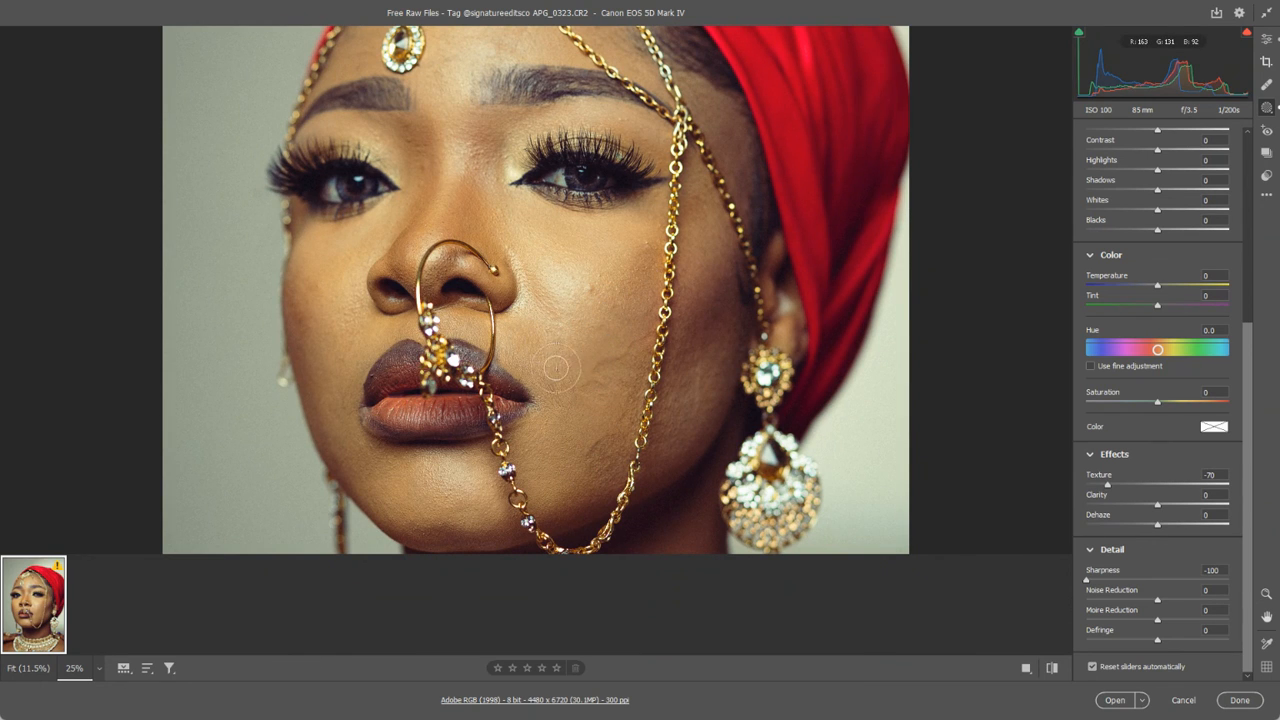